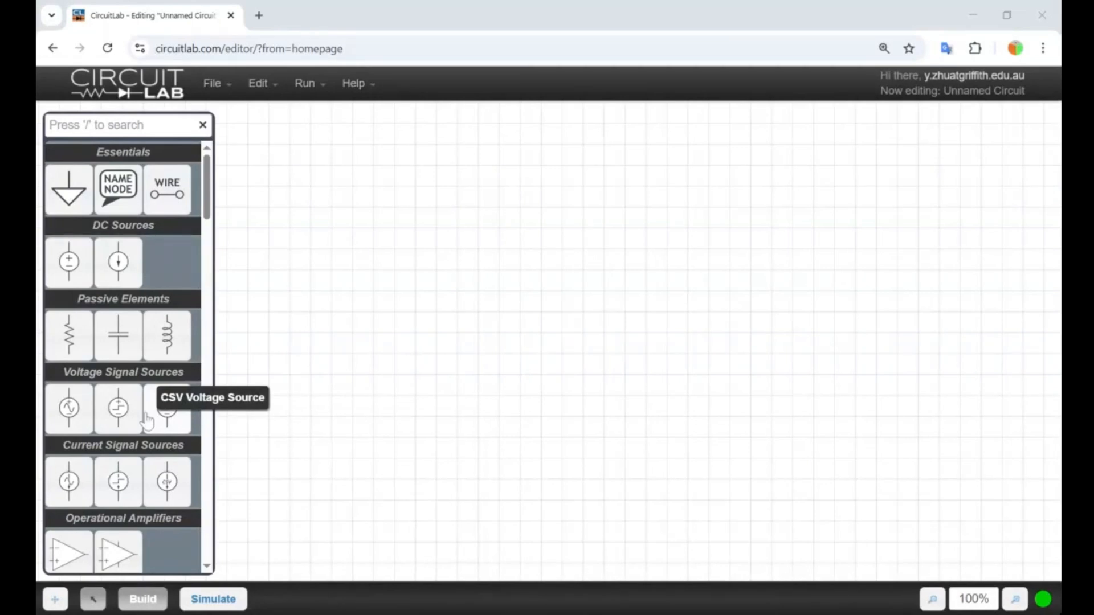
Place a Digital NOT gate on the empty schematic canvas.
{"action": "scroll", "coordinate": [147, 422], "scroll_direction": "down", "scroll_amount": 8}
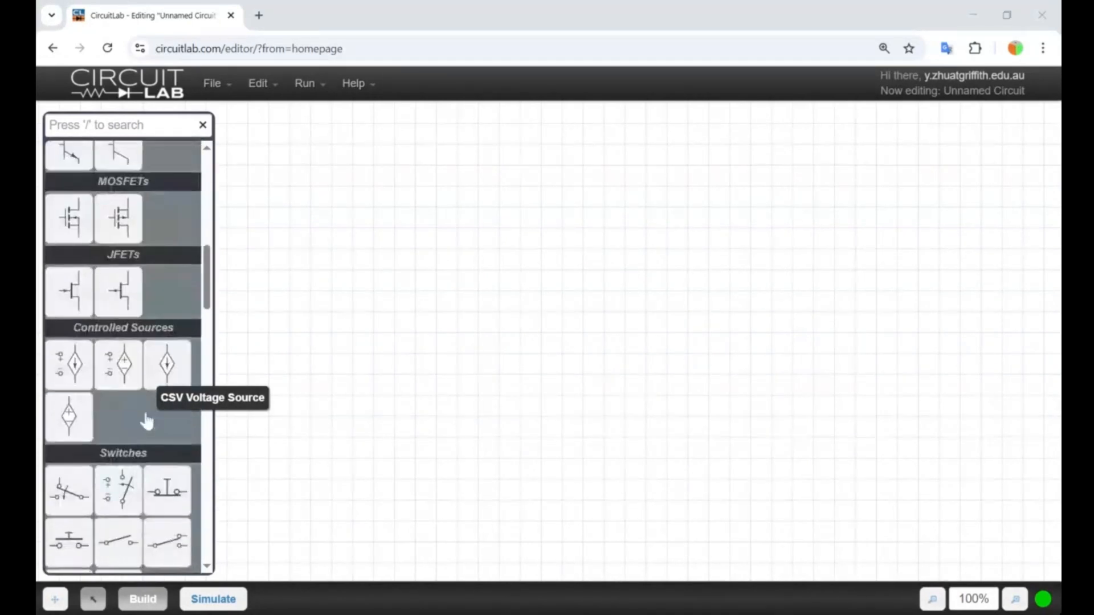
{"action": "scroll", "coordinate": [147, 421], "scroll_direction": "down", "scroll_amount": 10}
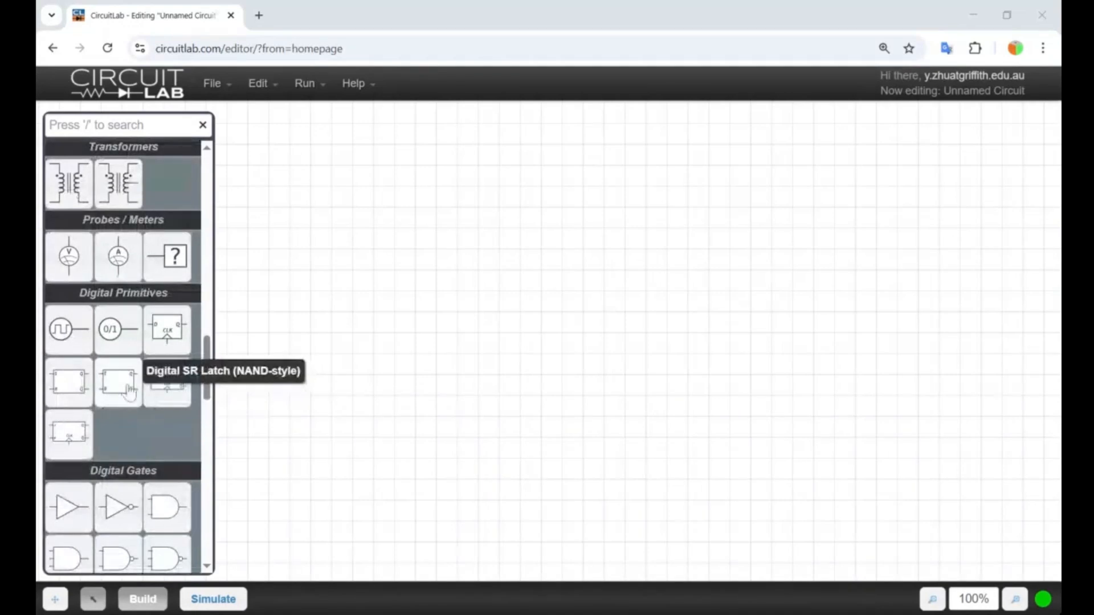
{"action": "left_click", "coordinate": [116, 523]}
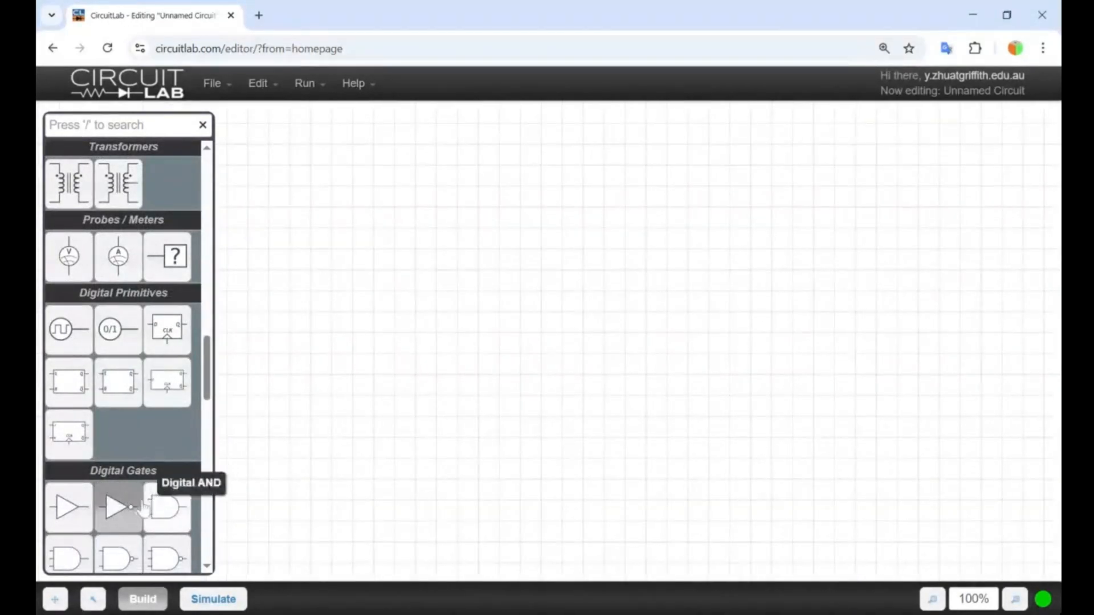
{"action": "left_click", "coordinate": [115, 518]}
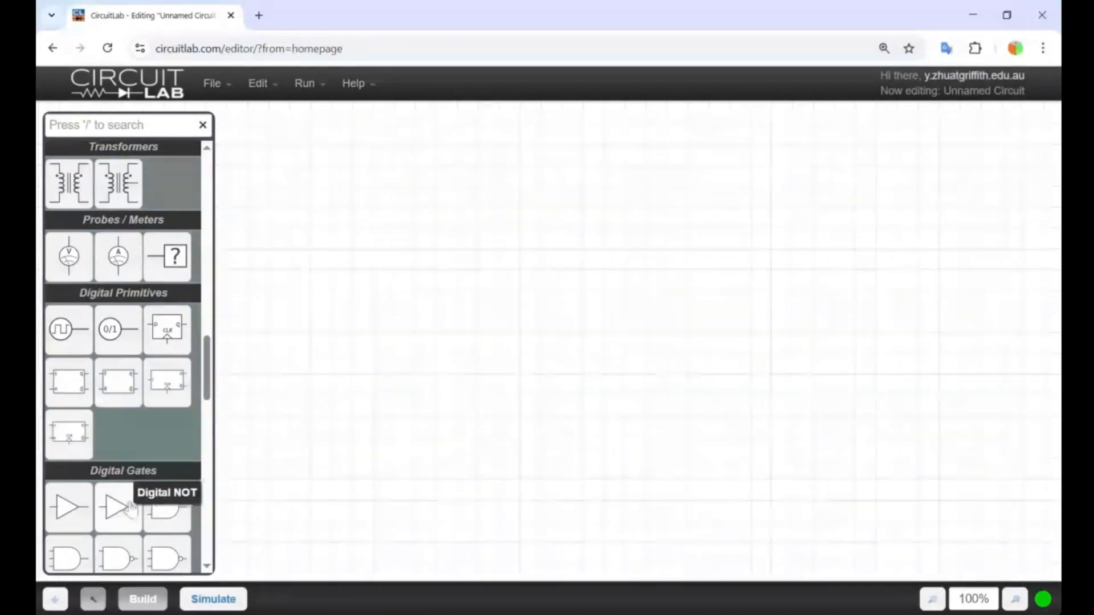
{"action": "left_click", "coordinate": [116, 506]}
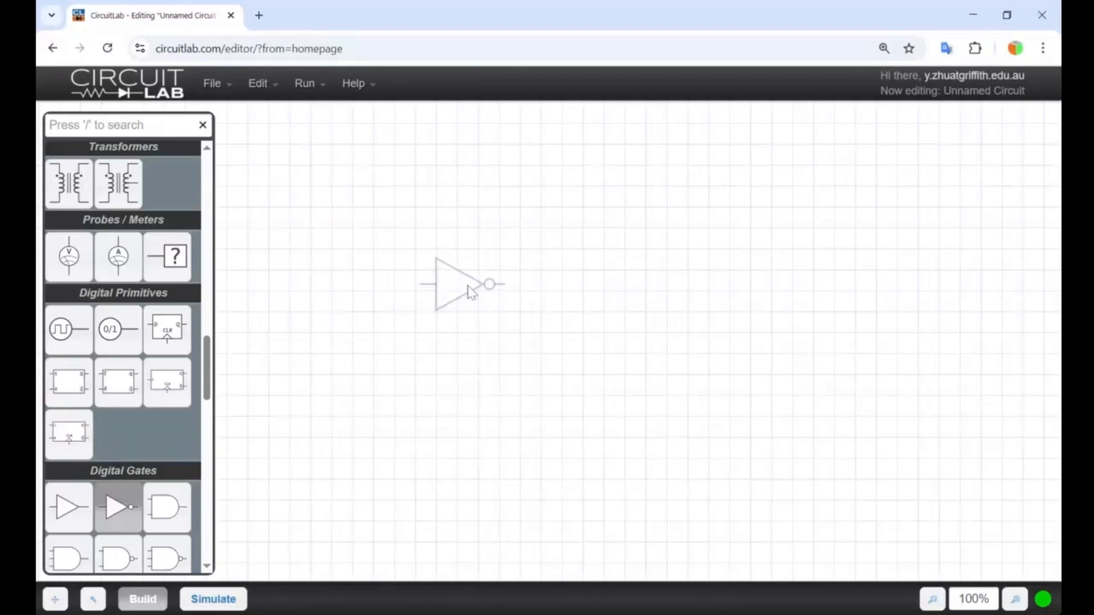
{"action": "left_click", "coordinate": [497, 296]}
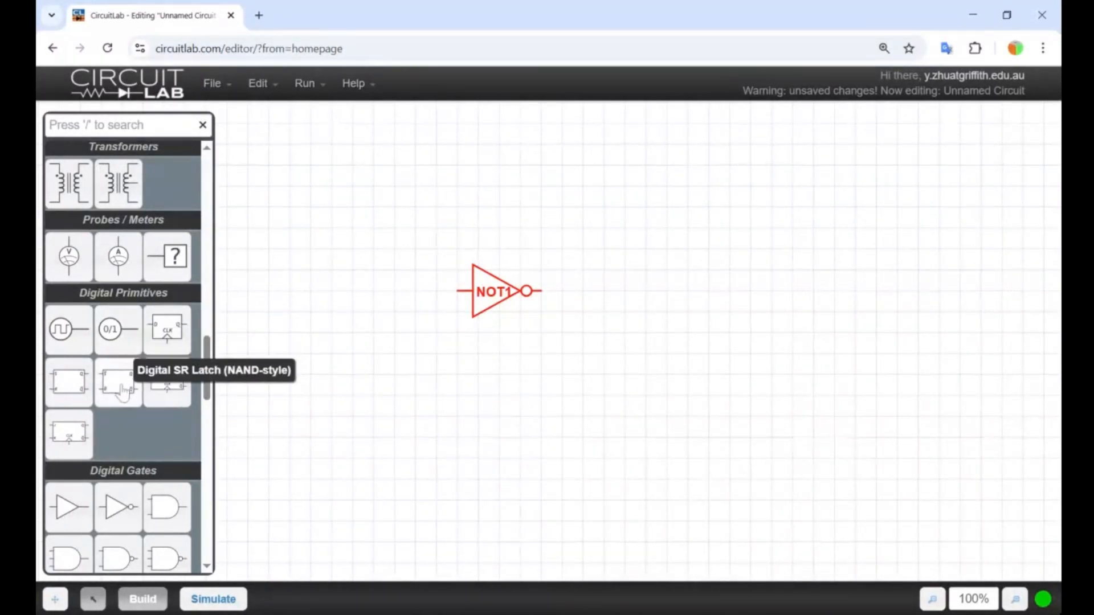
Place a Digital Value source directly at the NOT gate's input.
{"action": "left_click", "coordinate": [117, 335]}
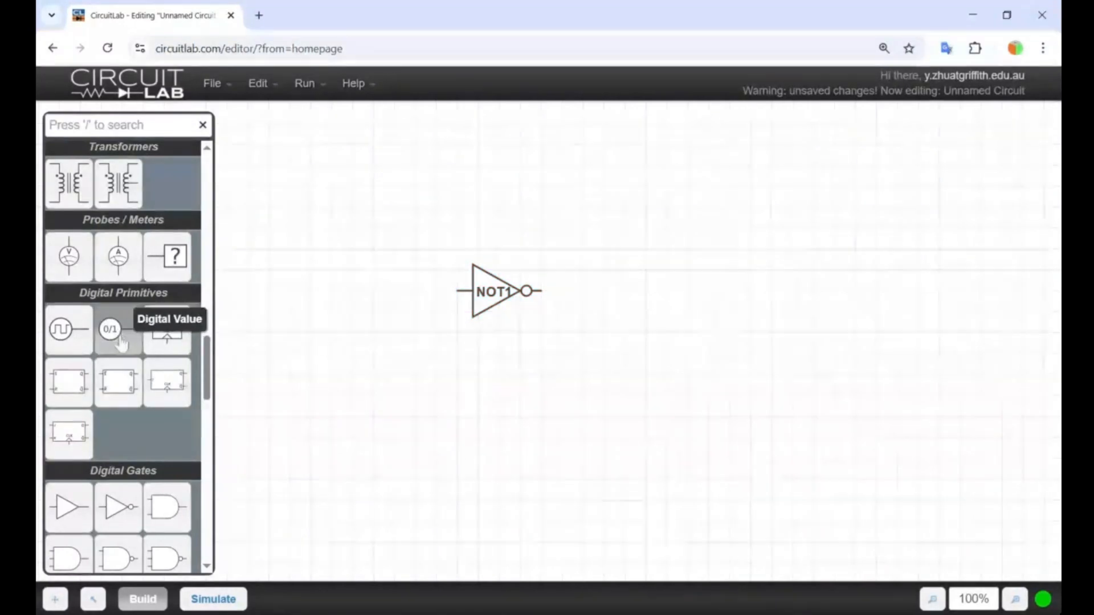
{"action": "left_click", "coordinate": [115, 340]}
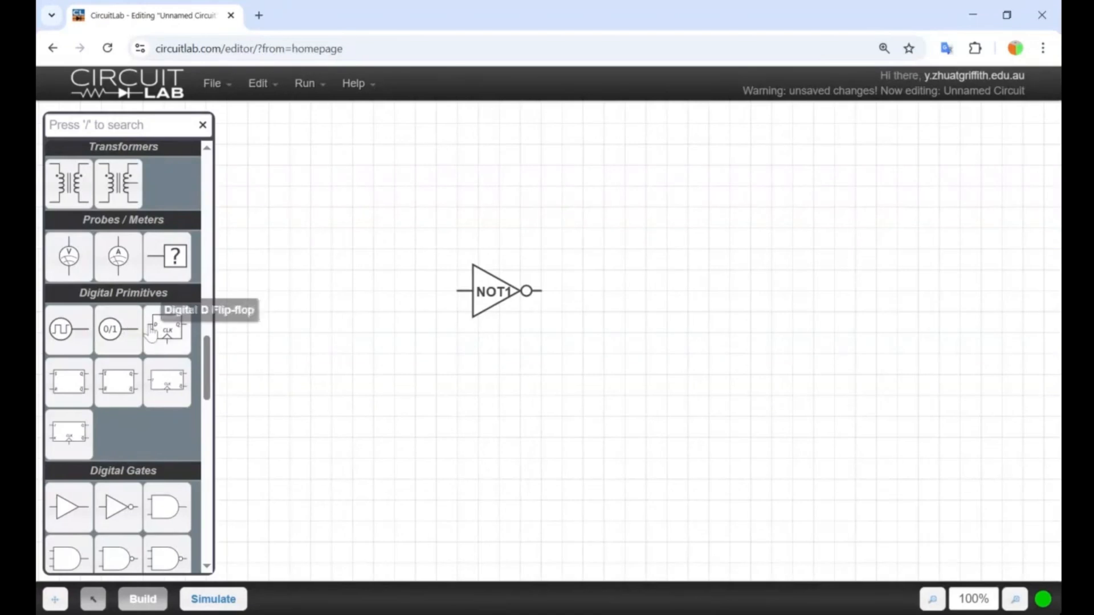
{"action": "left_click", "coordinate": [116, 331]}
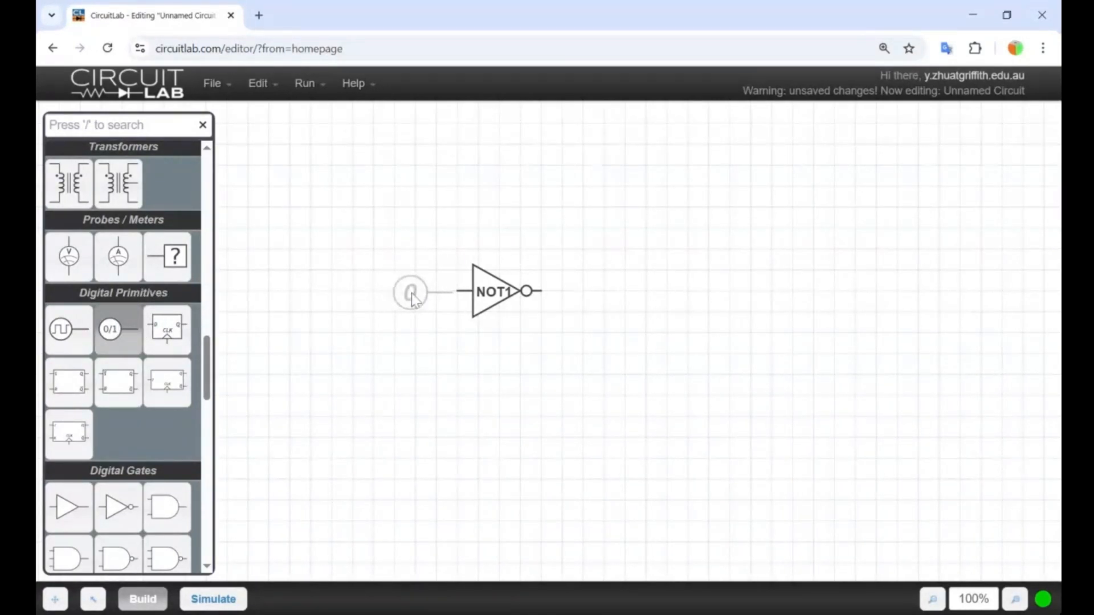
{"action": "left_click", "coordinate": [416, 297]}
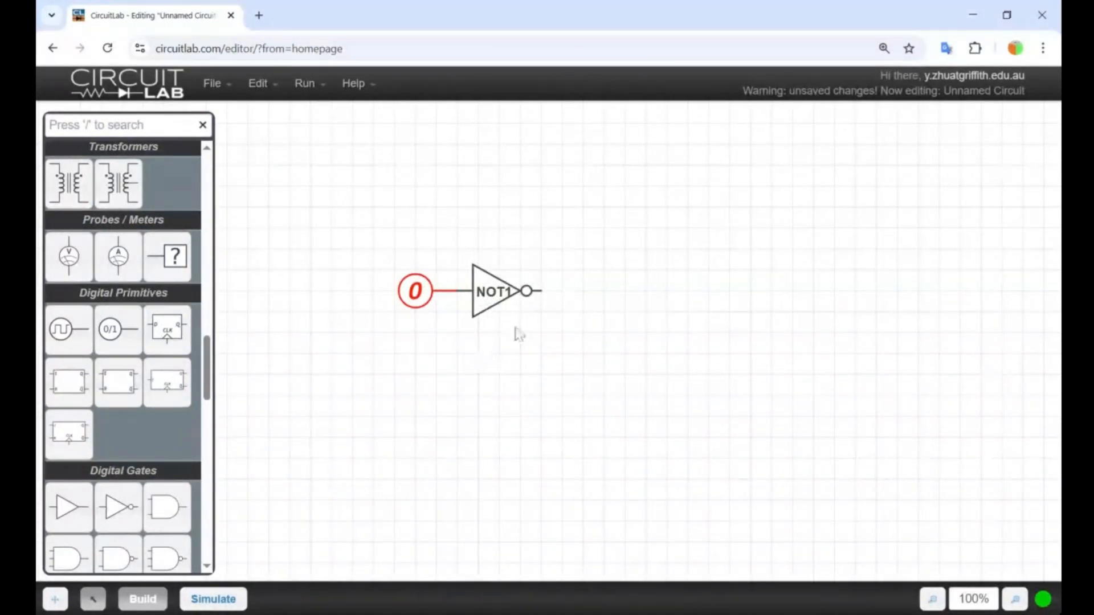
Attach a Digital Probe to the NOT gate's output.
{"action": "mouse_move", "coordinate": [543, 291]}
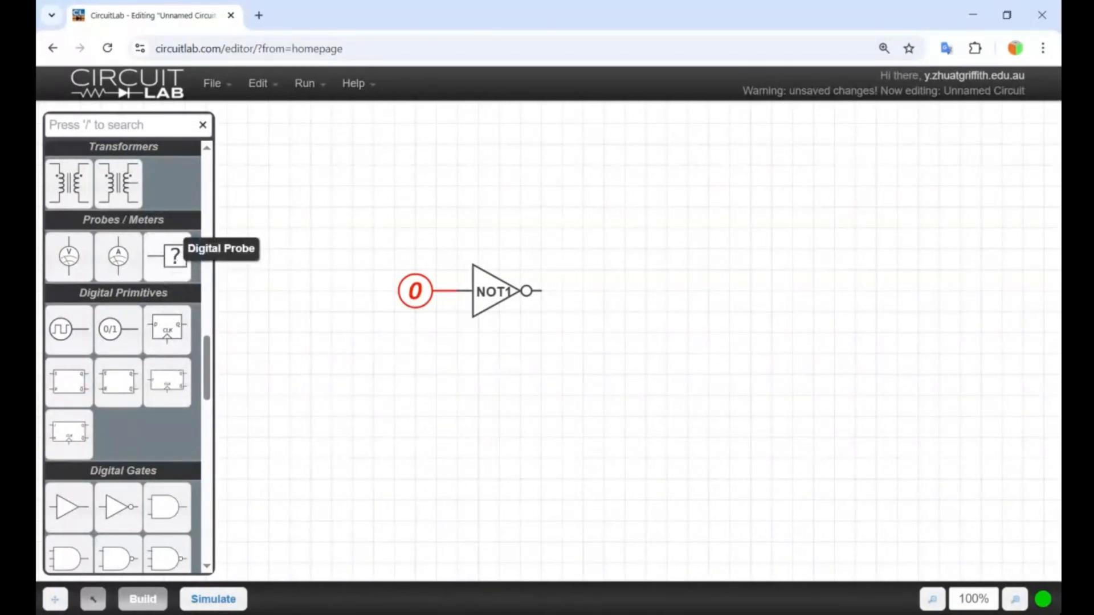
{"action": "left_click", "coordinate": [171, 257]}
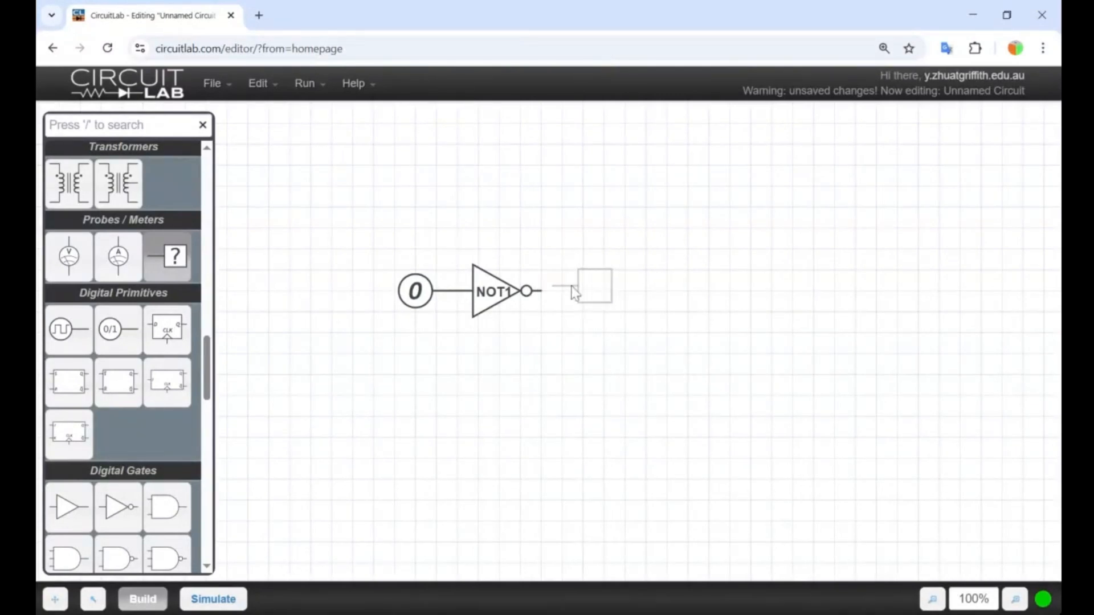
{"action": "left_click", "coordinate": [568, 298]}
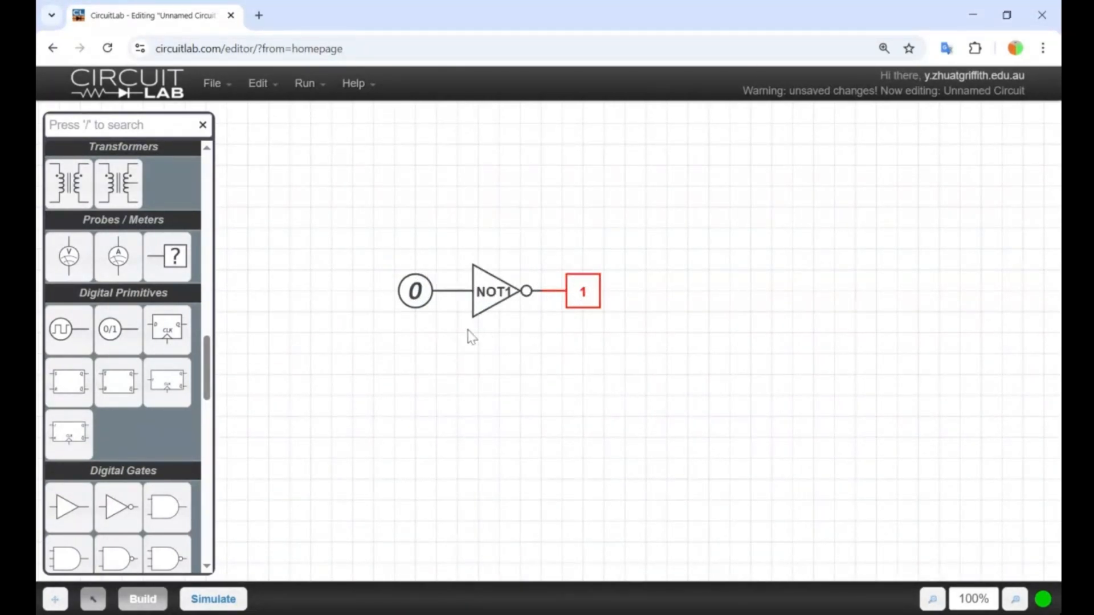
Set the value of the digital source feeding the NOT gate to 1.
{"action": "double_click", "coordinate": [410, 293]}
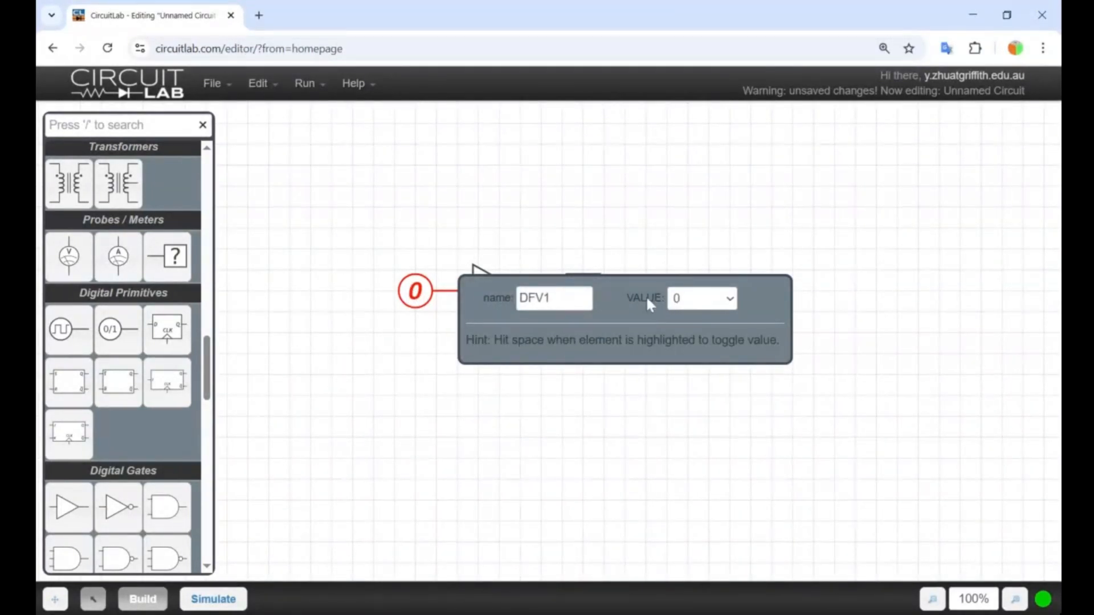
{"action": "left_click", "coordinate": [698, 302]}
{"action": "left_click", "coordinate": [698, 301]}
{"action": "left_click", "coordinate": [690, 341]}
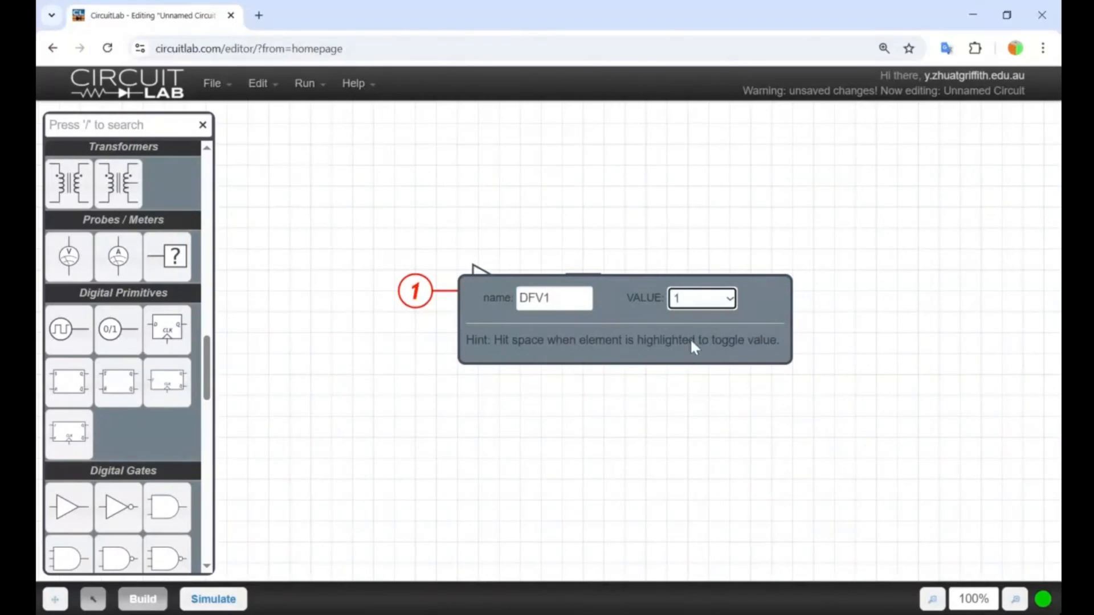
{"action": "left_click", "coordinate": [550, 436]}
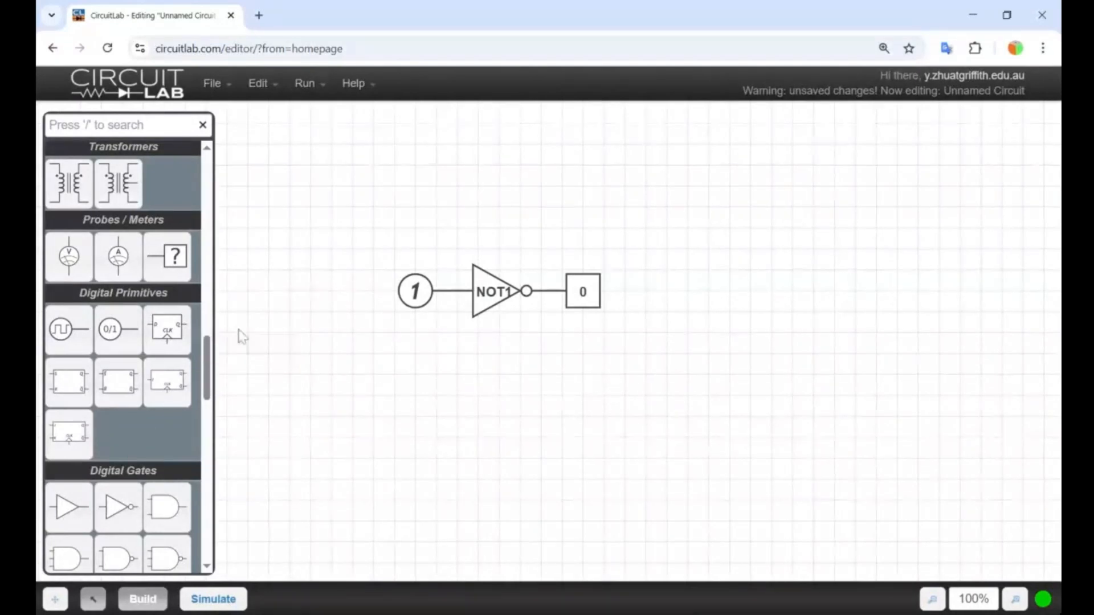
Delete the digital value source and the digital probe, keeping only the NOT gate.
{"action": "left_click_drag", "start_coordinate": [208, 369], "coordinate": [268, 300]}
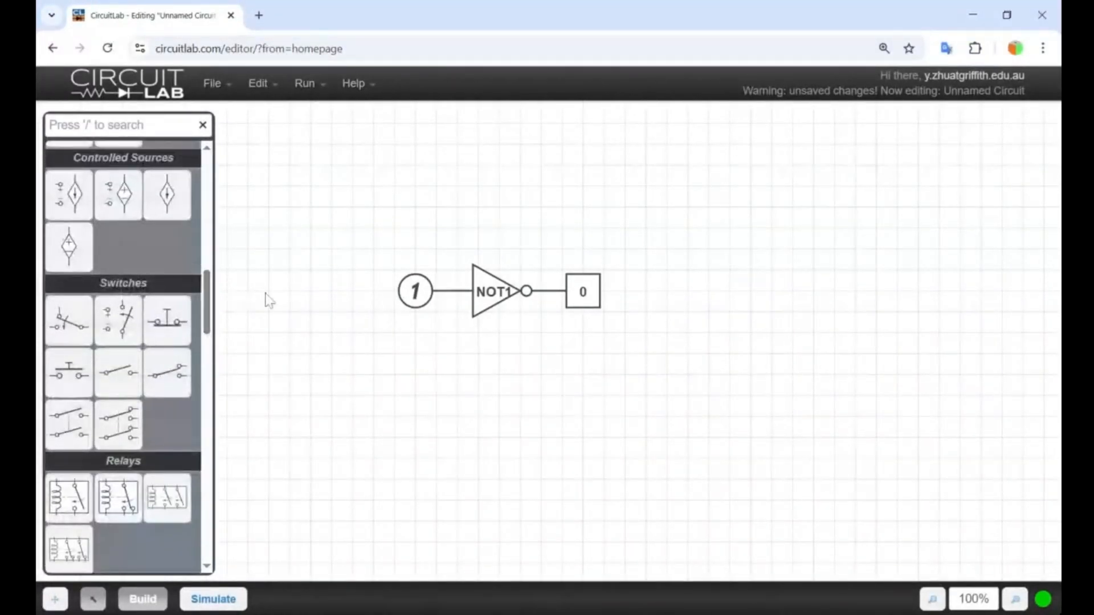
{"action": "left_click", "coordinate": [425, 287]}
{"action": "key", "text": "Delete"}
{"action": "left_click", "coordinate": [579, 296]}
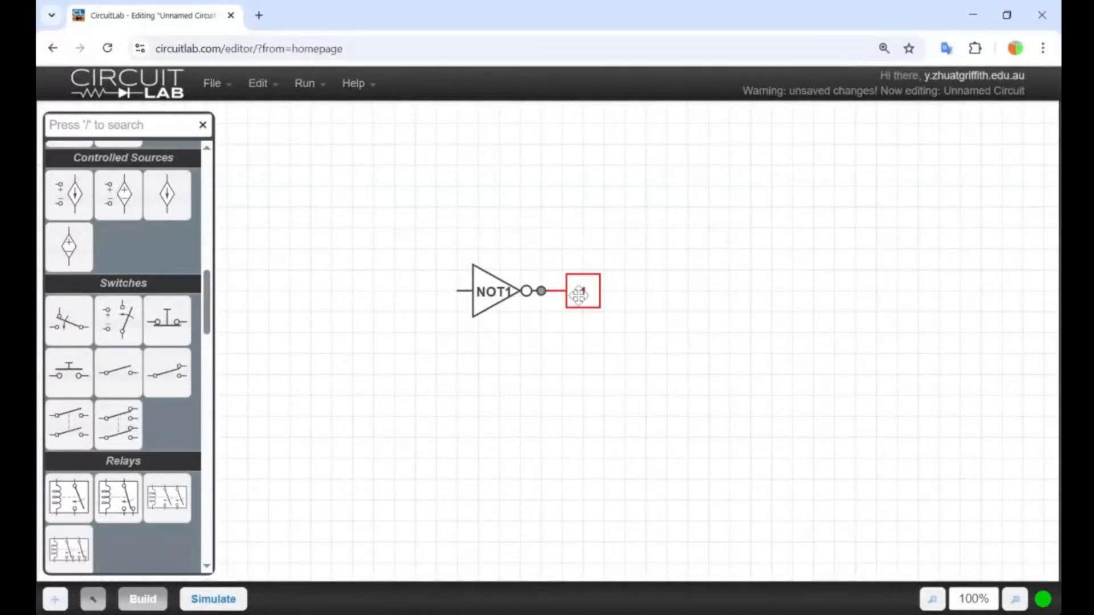
{"action": "key", "text": "Delete"}
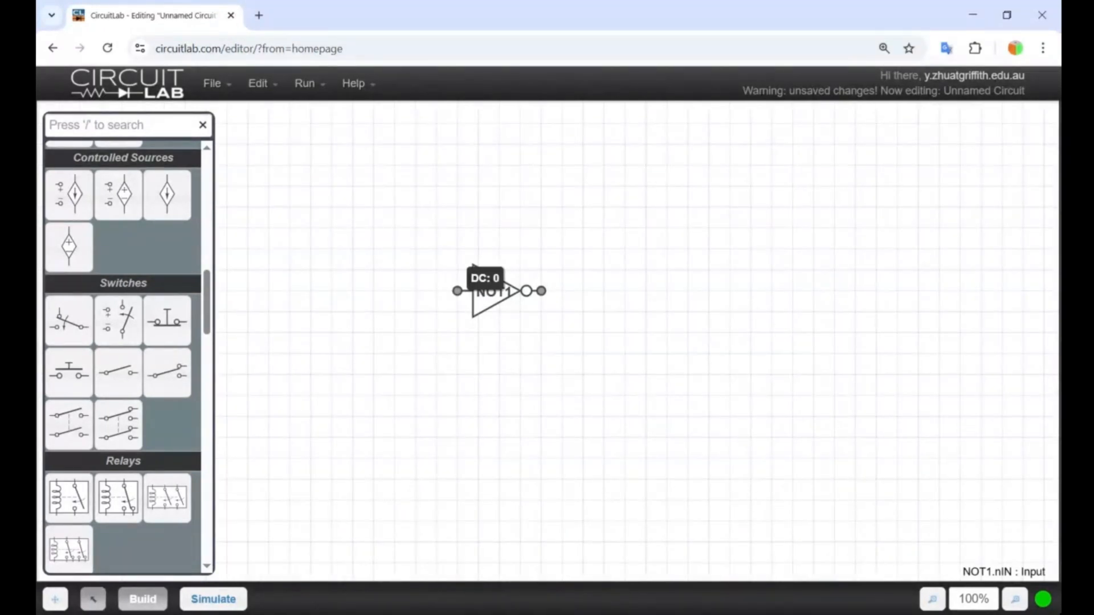
Place a digital clock source at the NOT gate's input.
{"action": "scroll", "coordinate": [87, 455], "scroll_direction": "up", "scroll_amount": 3}
{"action": "scroll", "coordinate": [85, 453], "scroll_direction": "up", "scroll_amount": 10}
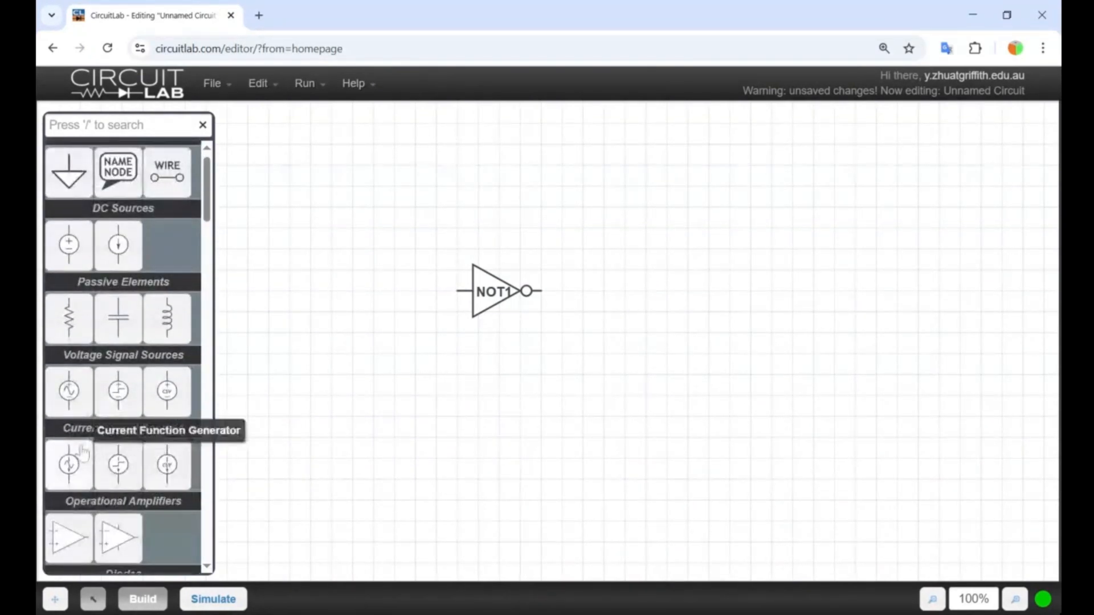
{"action": "scroll", "coordinate": [98, 385], "scroll_direction": "down", "scroll_amount": 1}
{"action": "scroll", "coordinate": [98, 385], "scroll_direction": "down", "scroll_amount": 15}
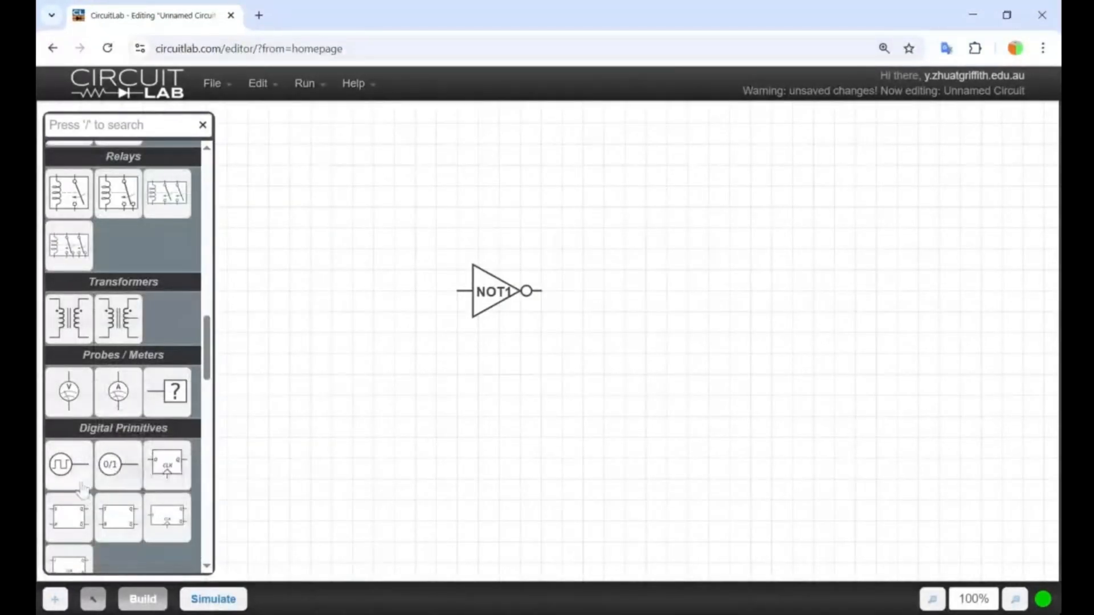
{"action": "left_click", "coordinate": [60, 465]}
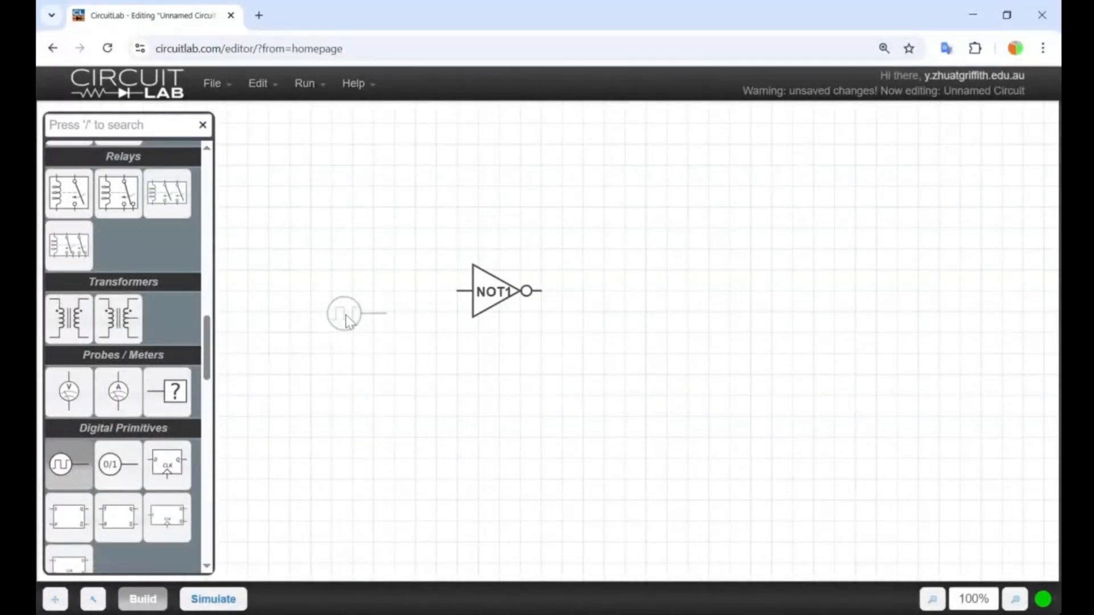
{"action": "left_click", "coordinate": [415, 293]}
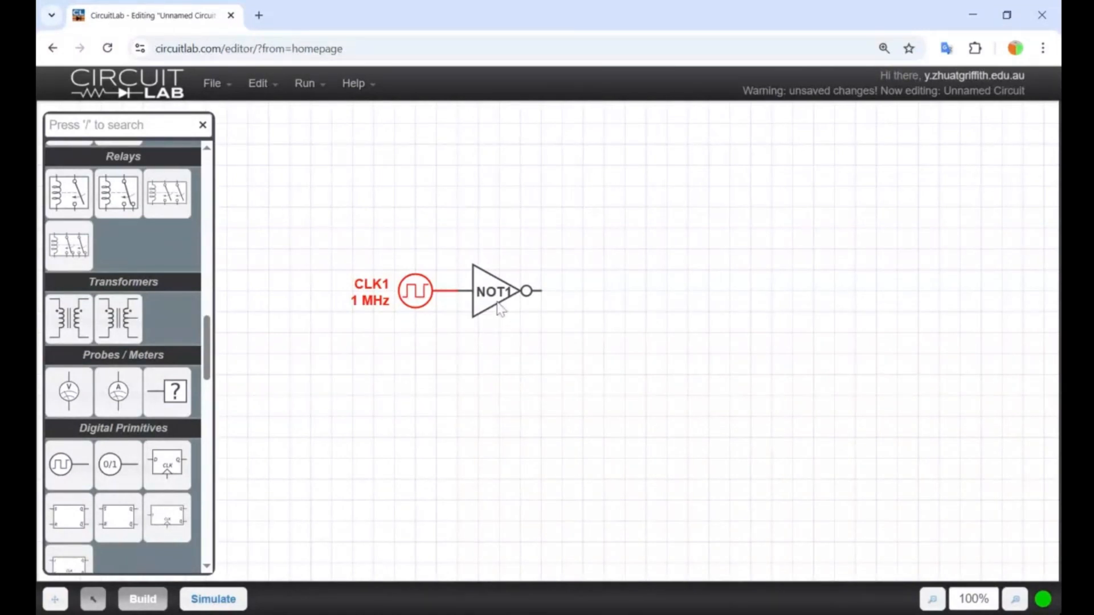
Set the frequency of the clock source to 1 Hz.
{"action": "double_click", "coordinate": [415, 295]}
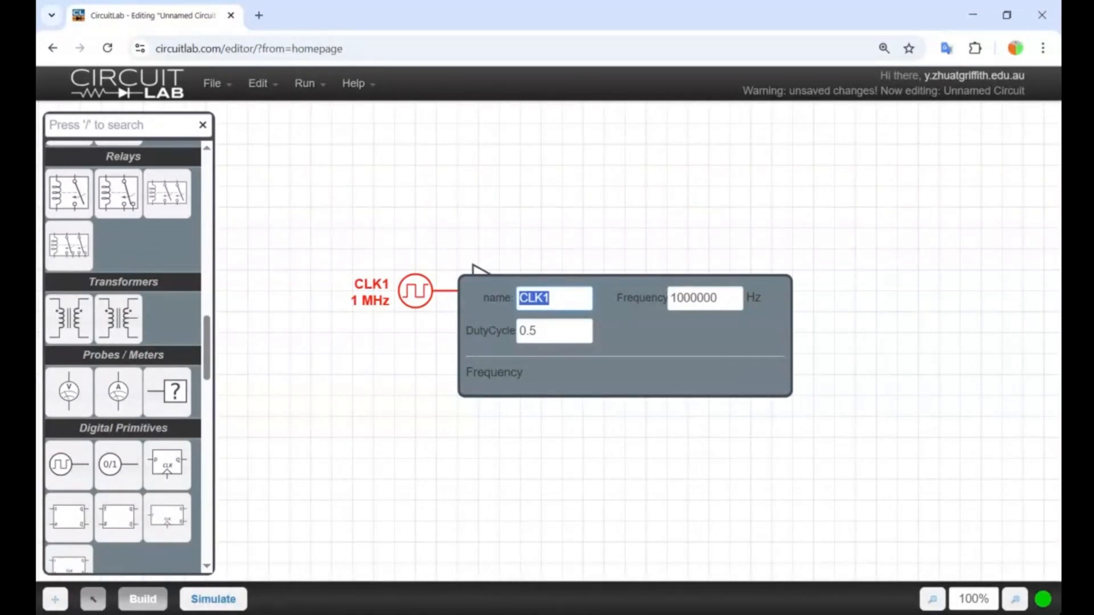
{"action": "left_click", "coordinate": [683, 297]}
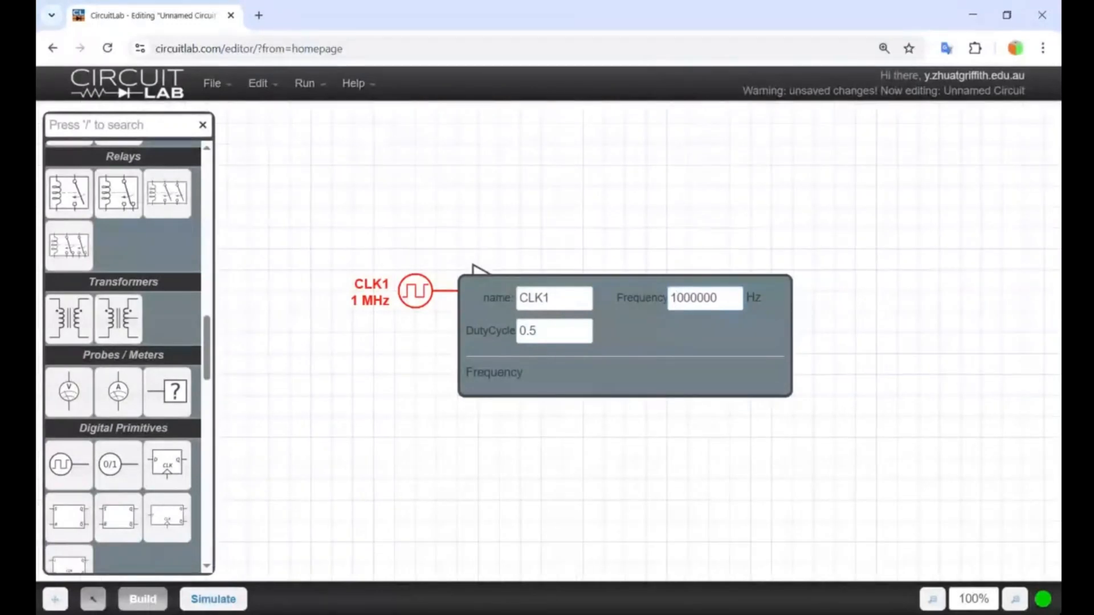
{"action": "key", "text": "BackSpace"}
{"action": "key", "text": "BackSpace"}
{"action": "key", "text": "BackSpace"}
{"action": "key", "text": "BackSpace"}
{"action": "key", "text": "BackSpace"}
{"action": "key", "text": "BackSpace"}
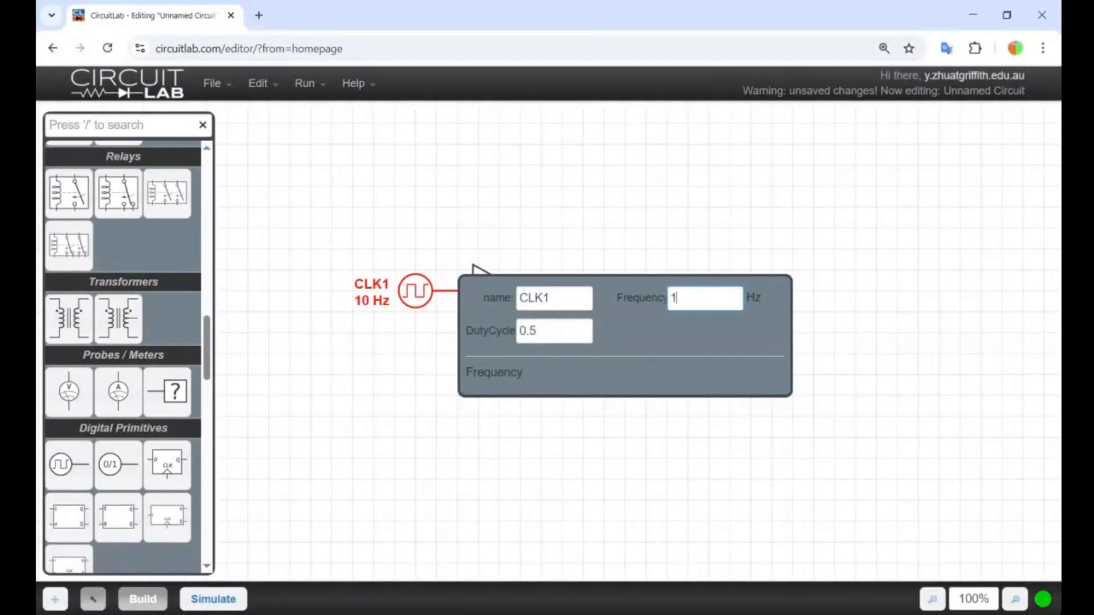
{"action": "left_click", "coordinate": [629, 241]}
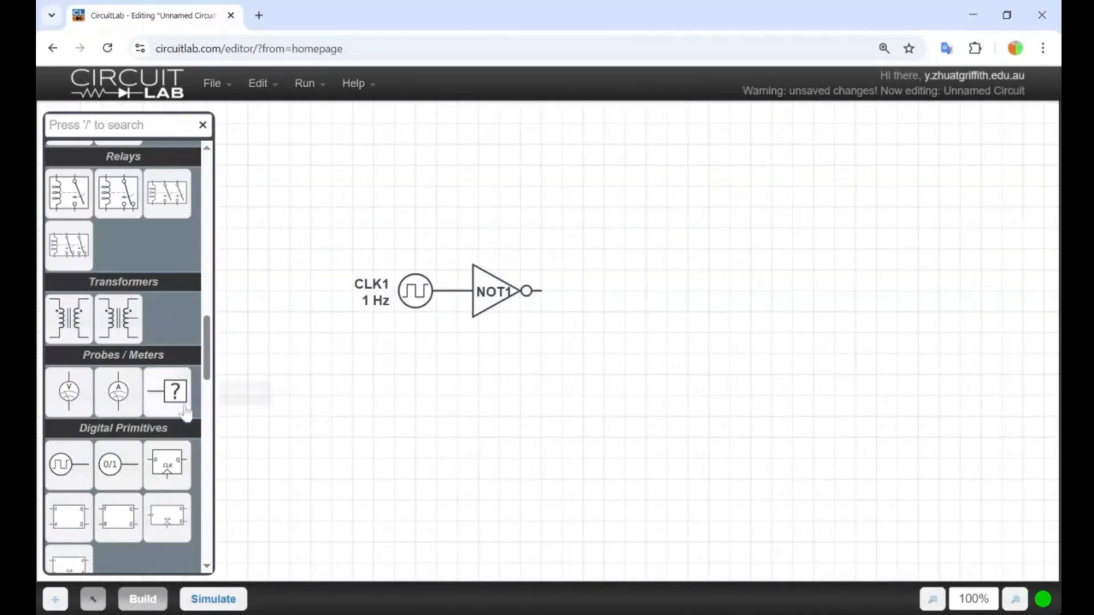
Add a name node where the clock meets the NOT gate's input and name it Input.
{"action": "scroll", "coordinate": [188, 381], "scroll_direction": "up", "scroll_amount": 1}
{"action": "scroll", "coordinate": [188, 382], "scroll_direction": "up", "scroll_amount": 20}
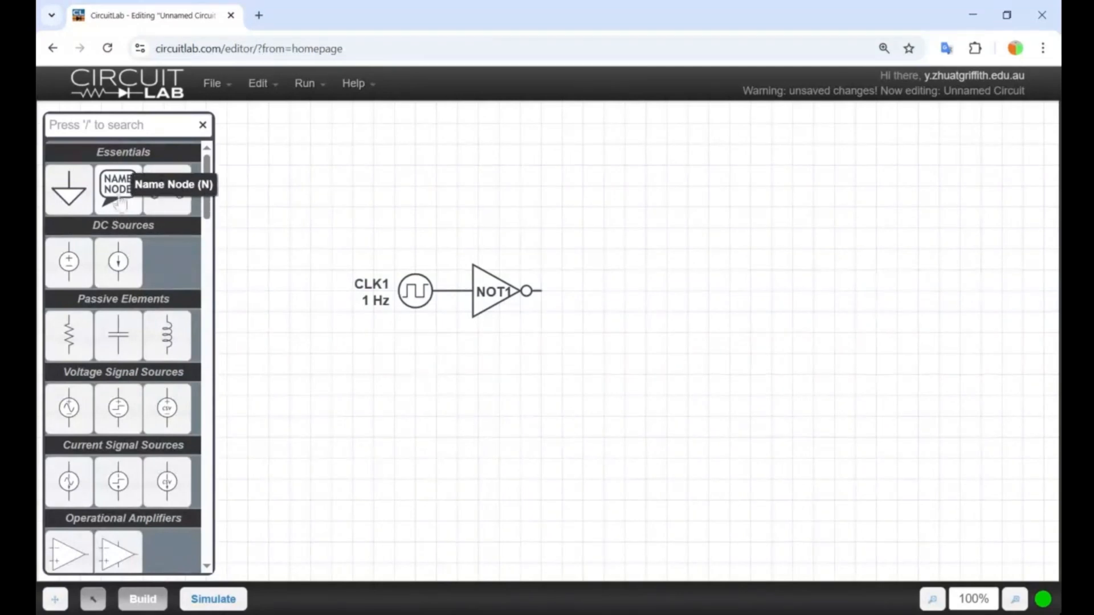
{"action": "left_click", "coordinate": [126, 194]}
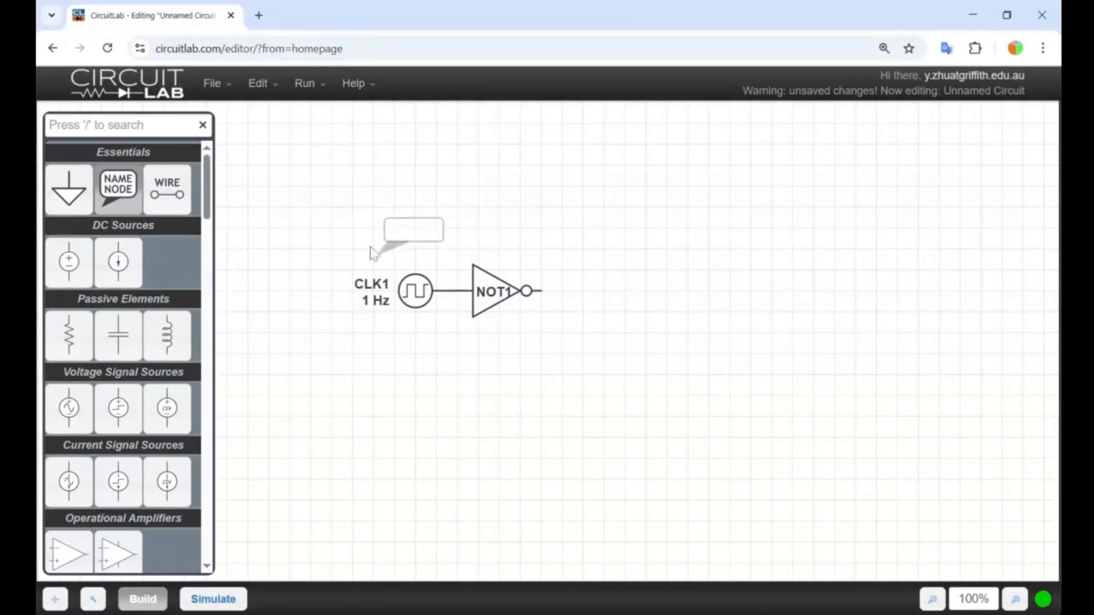
{"action": "left_click", "coordinate": [455, 291]}
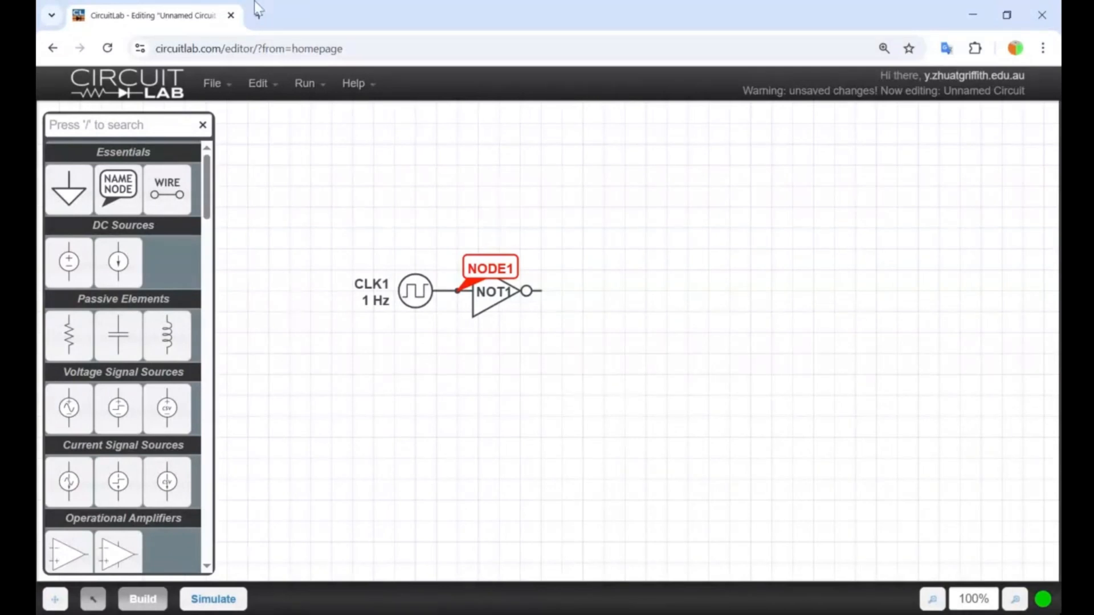
{"action": "double_click", "coordinate": [511, 271]}
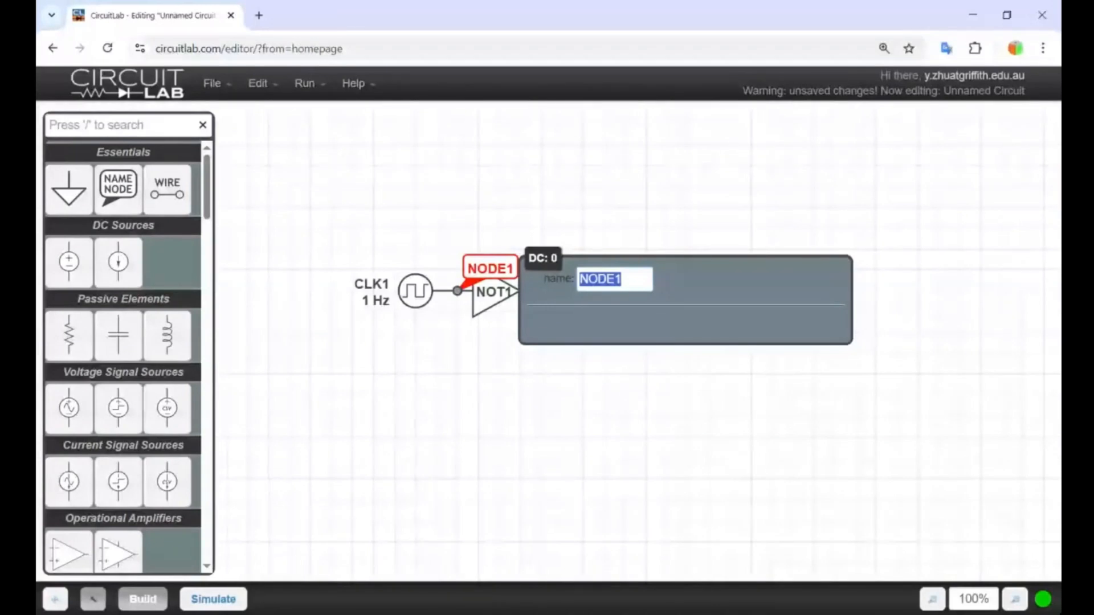
{"action": "key", "text": "BackSpace"}
{"action": "type", "text": "Input"}
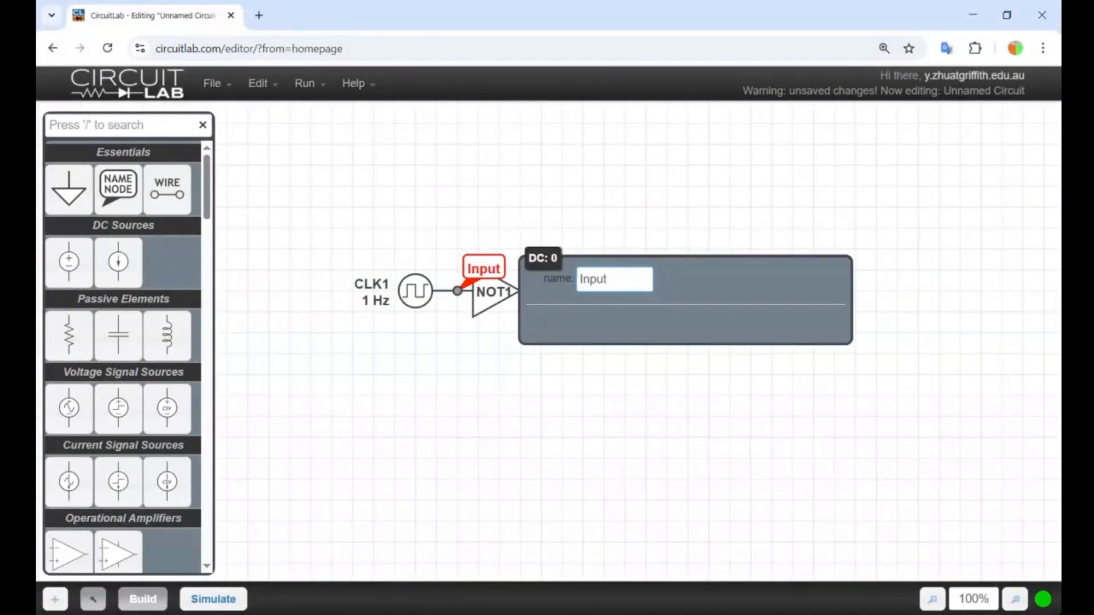
{"action": "left_click", "coordinate": [434, 316]}
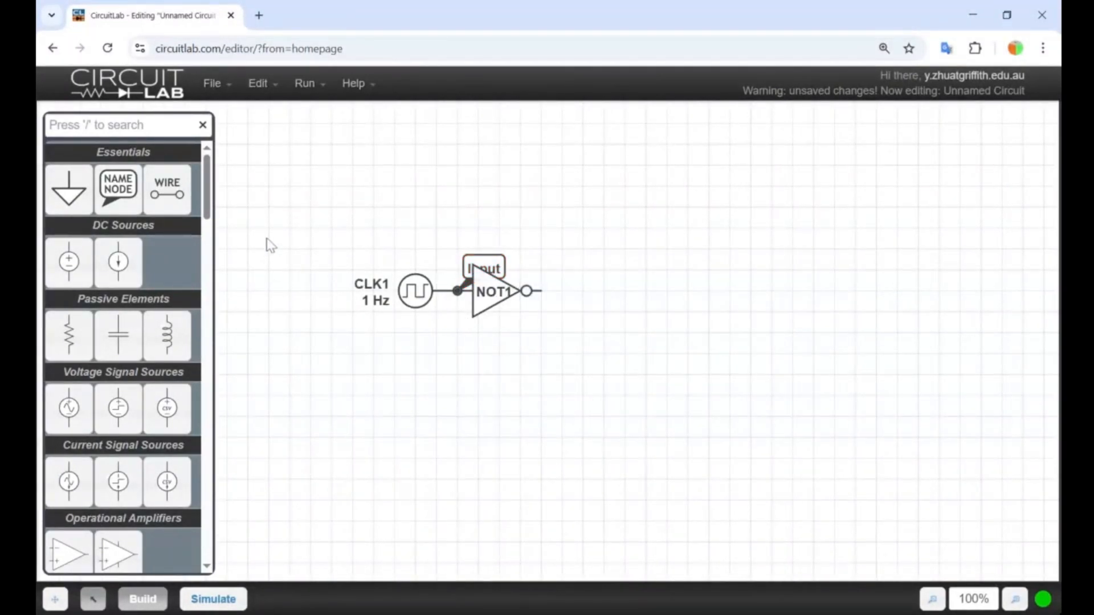
Add a name node at the NOT gate's output and name it Outpt.
{"action": "left_click", "coordinate": [118, 188]}
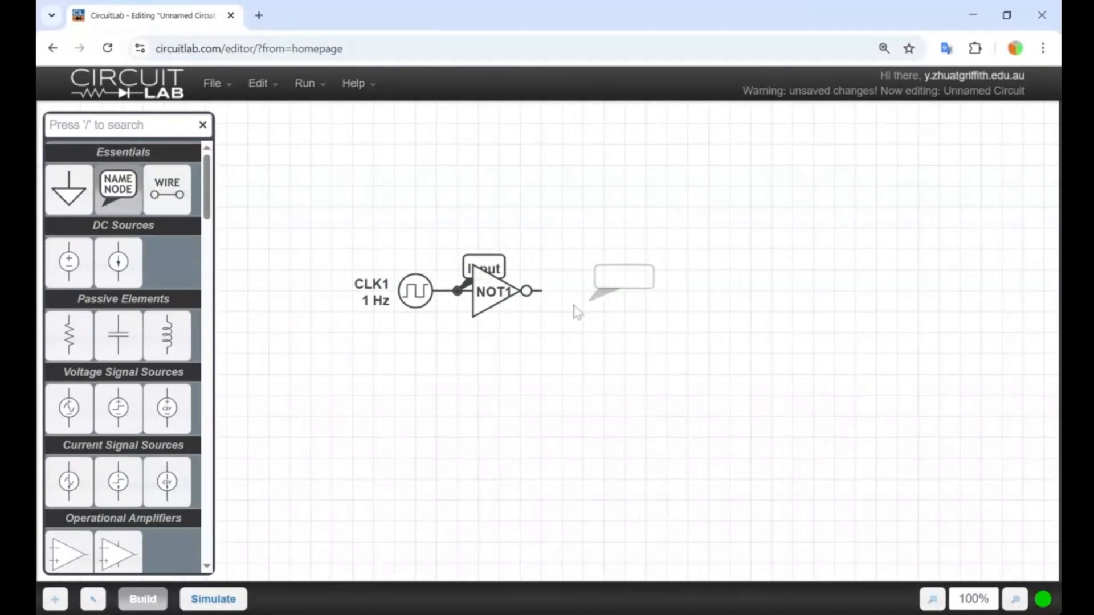
{"action": "left_click", "coordinate": [544, 293]}
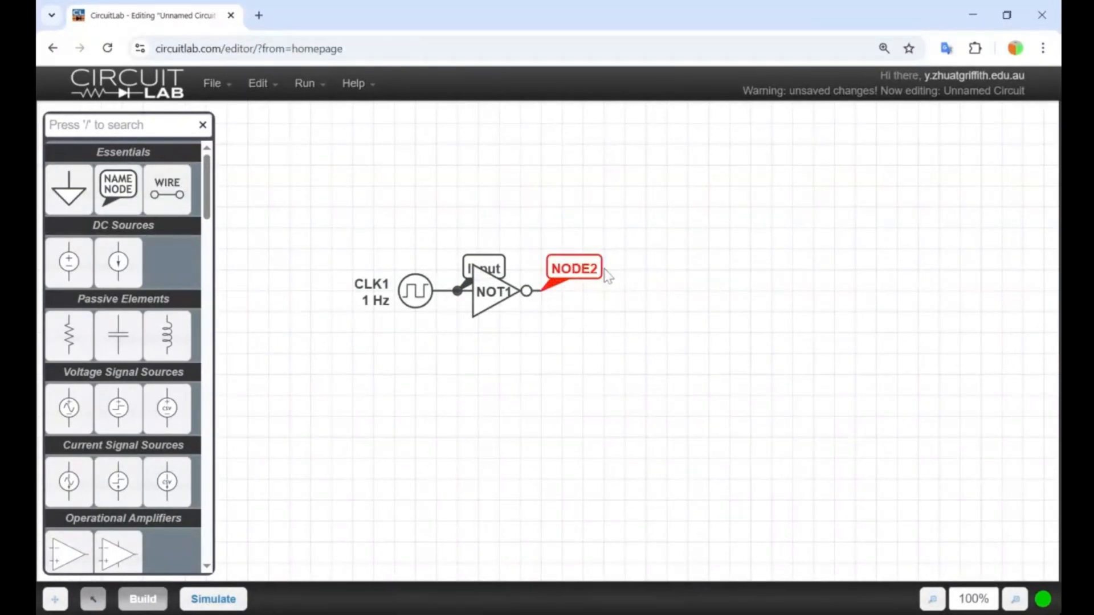
{"action": "double_click", "coordinate": [593, 270]}
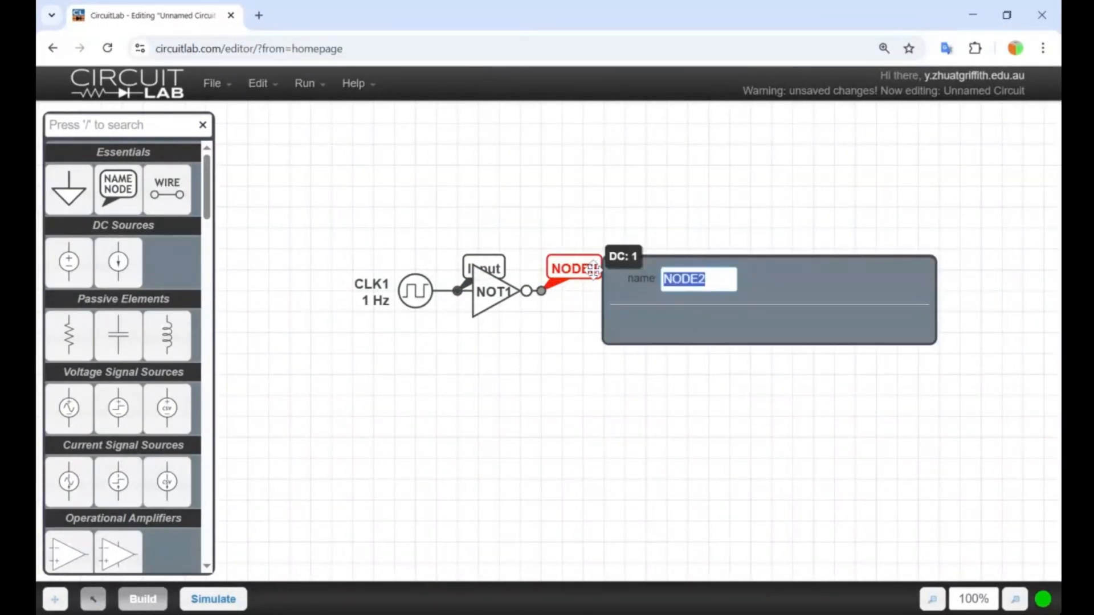
{"action": "type", "text": "Out"}
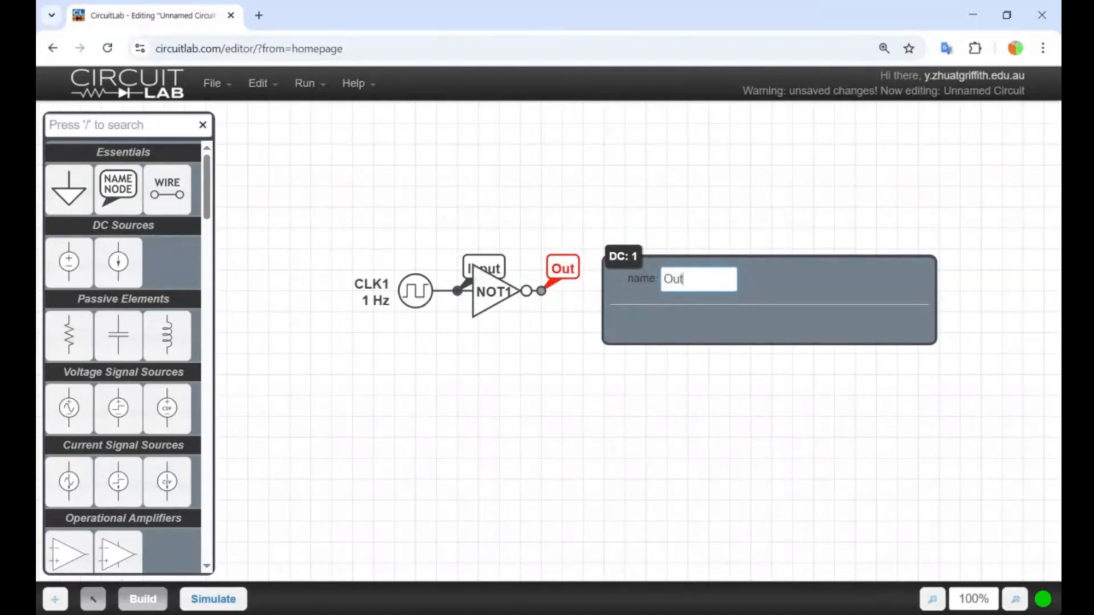
{"action": "type", "text": "pt"}
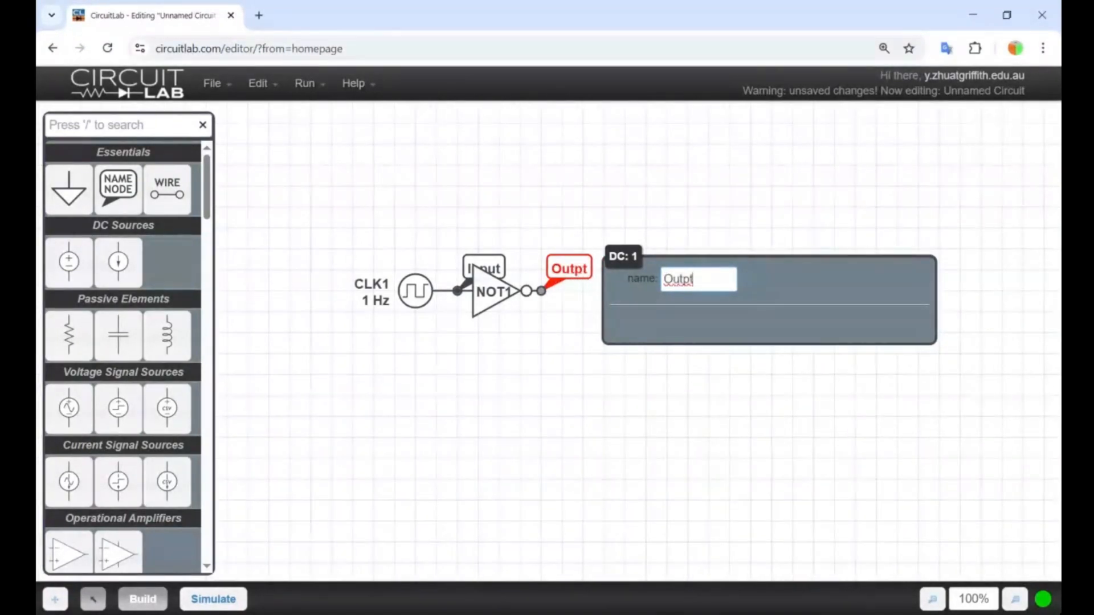
{"action": "left_click", "coordinate": [406, 475]}
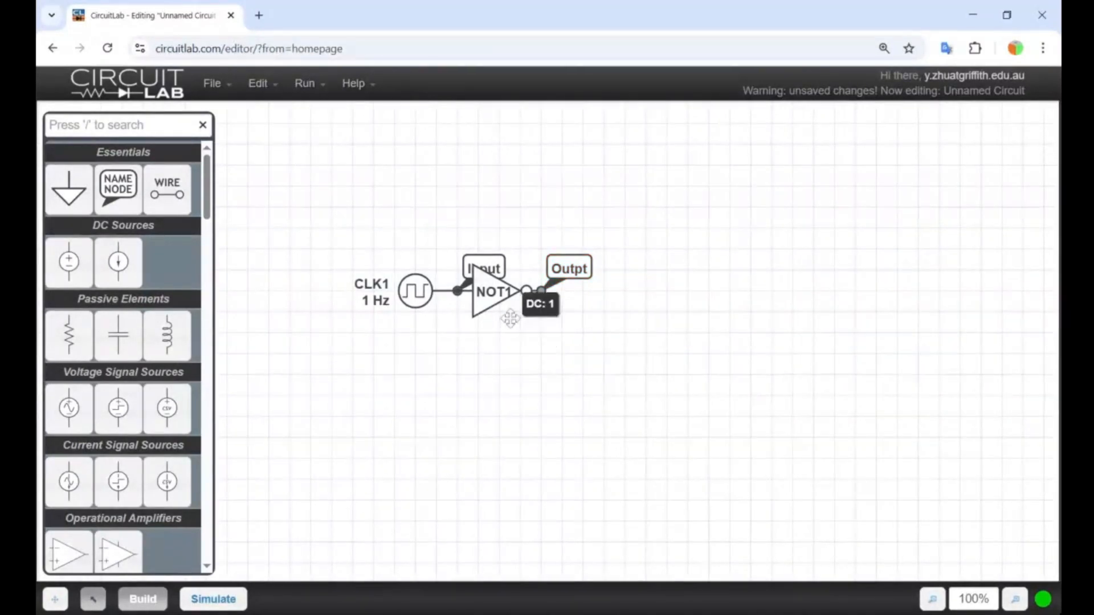
Space out the circuit by moving the Outpt node and the NOT gate to the right, away from the clock and Input node.
{"action": "left_click_drag", "start_coordinate": [568, 268], "coordinate": [652, 268]}
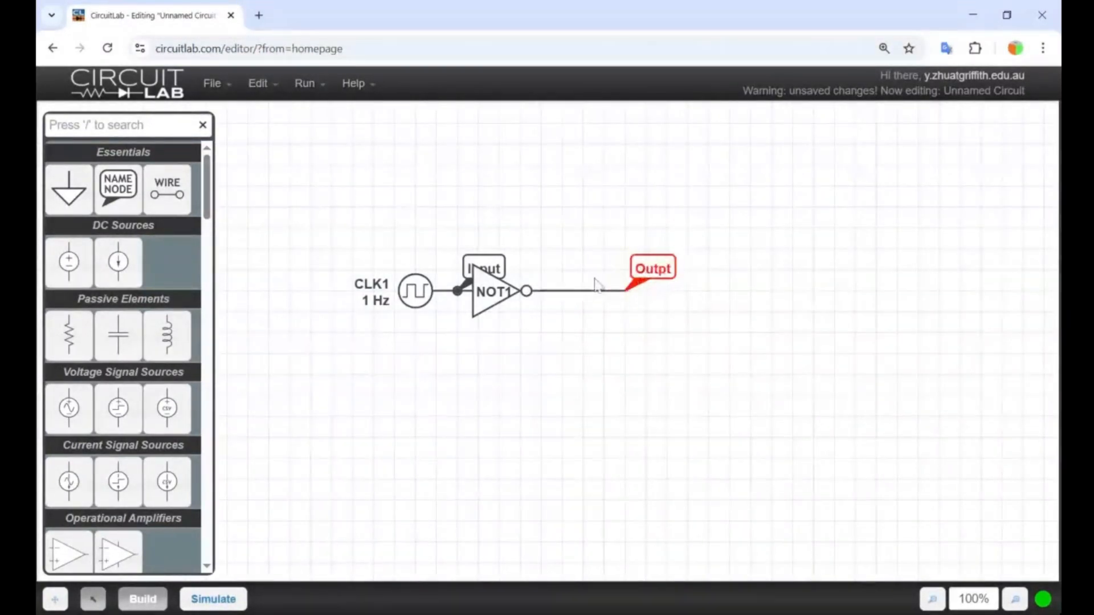
{"action": "left_click_drag", "start_coordinate": [474, 311], "coordinate": [559, 311]}
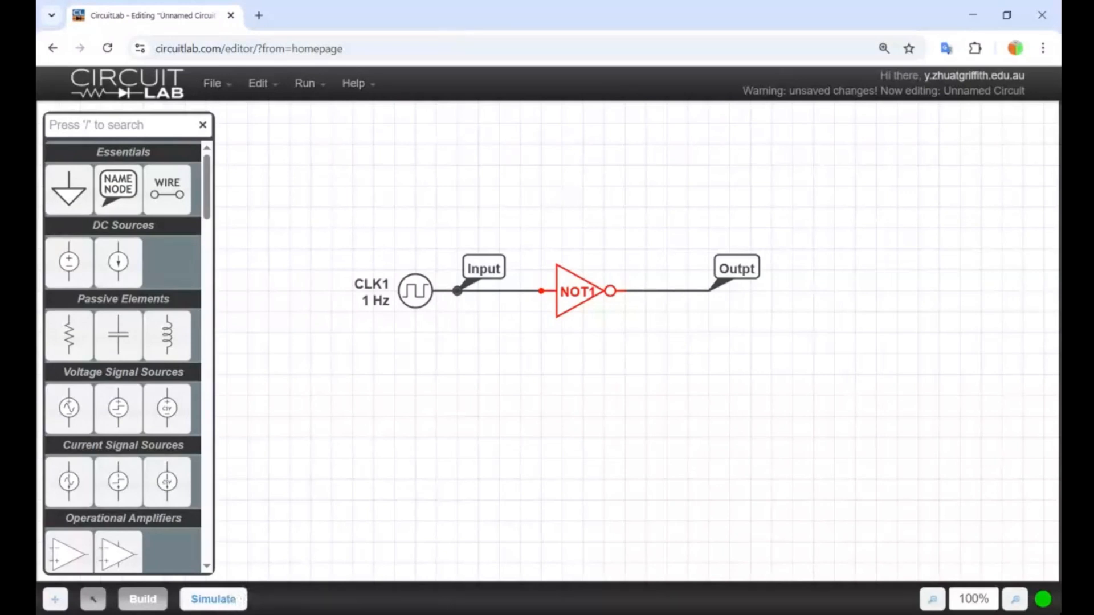
Set up a time-domain simulation with a stop time of 10 s and a time step of 0.1 s.
{"action": "left_click", "coordinate": [215, 598]}
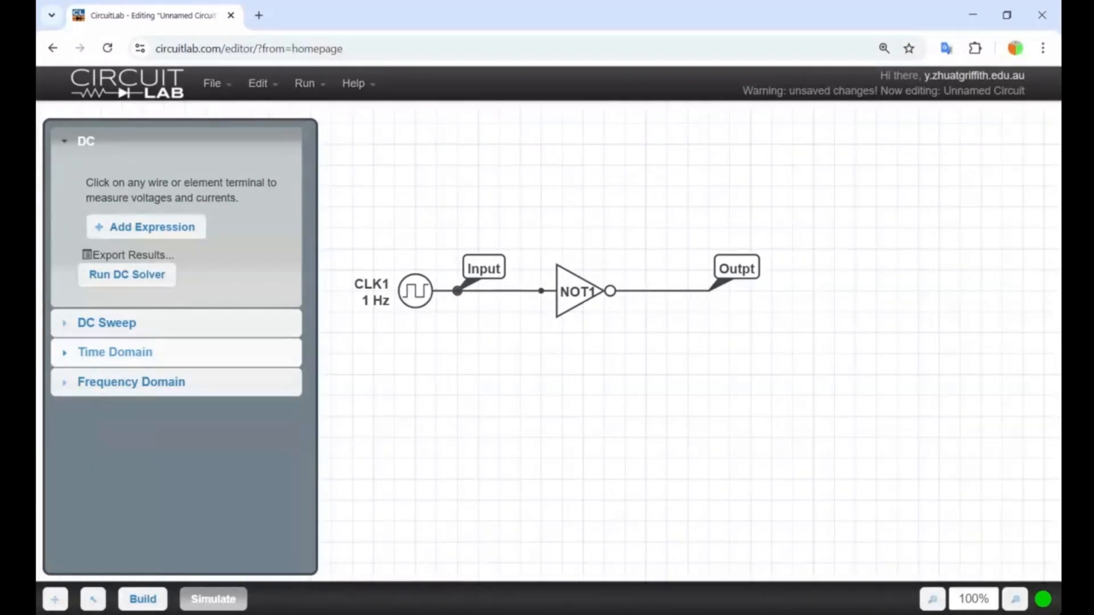
{"action": "left_click", "coordinate": [106, 355]}
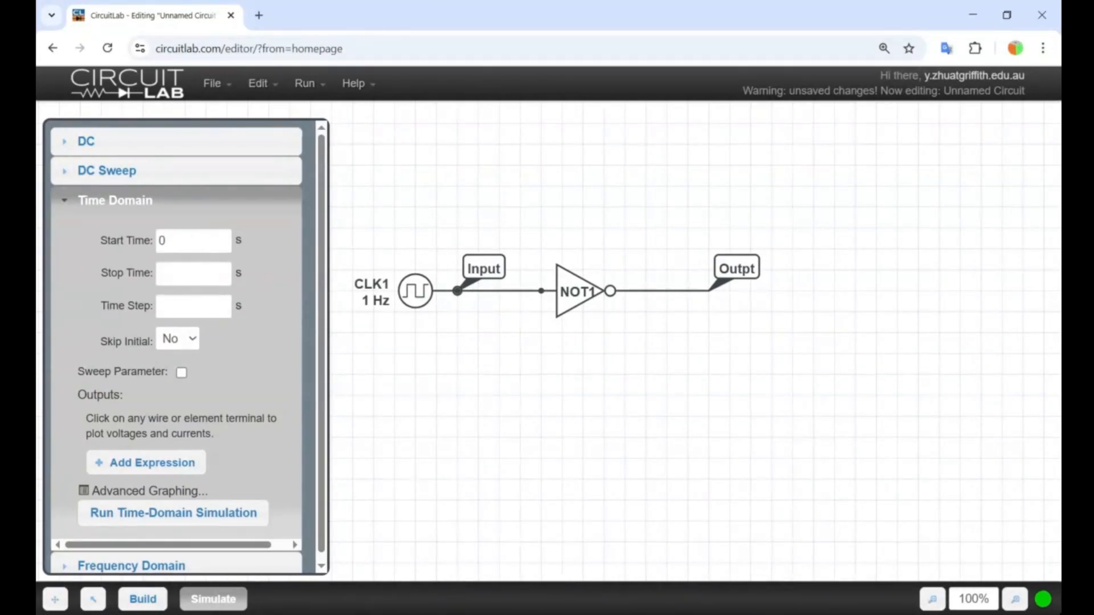
{"action": "left_click", "coordinate": [193, 273]}
{"action": "type", "text": "10"}
{"action": "left_click", "coordinate": [267, 274]}
{"action": "left_click", "coordinate": [194, 306]}
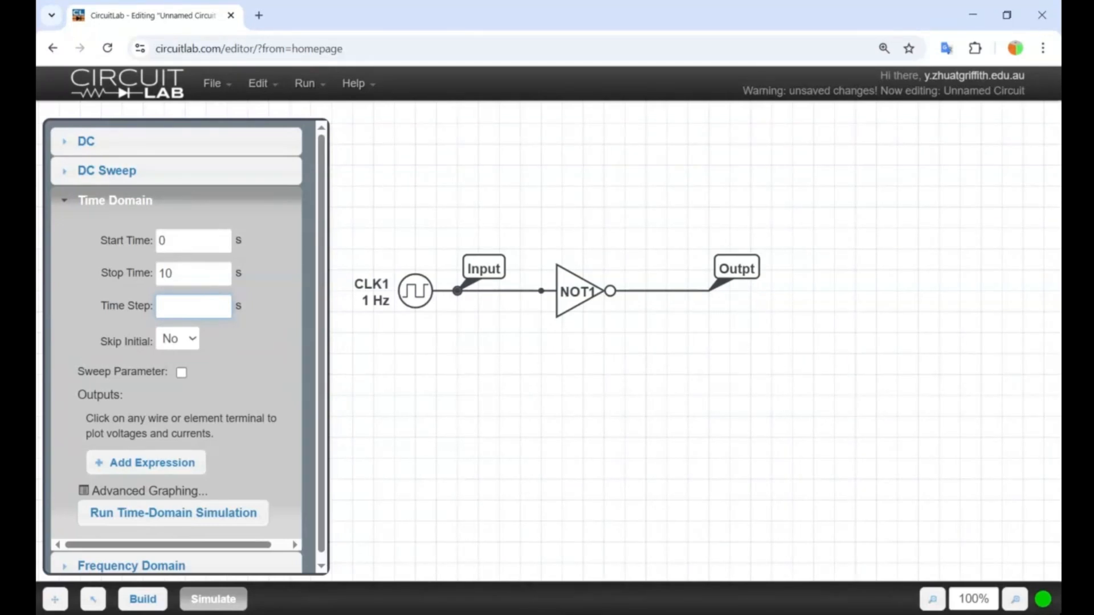
{"action": "type", "text": "0.1"}
{"action": "left_click", "coordinate": [248, 338]}
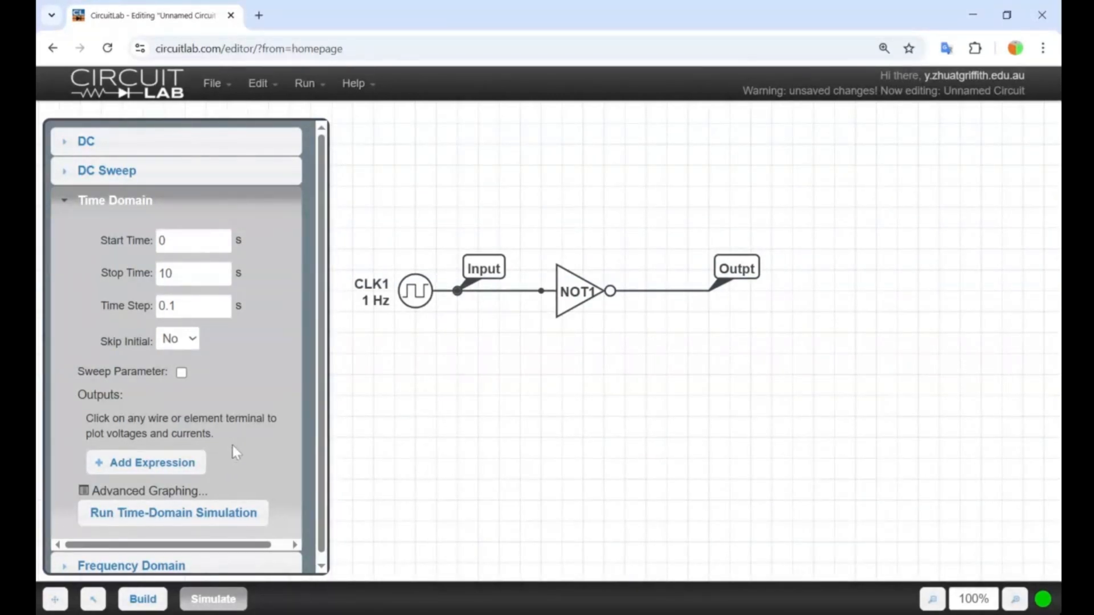
Add the Input and Outpt nodes as plotted outputs and run the time-domain simulation, hiding the plot after viewing it.
{"action": "scroll", "coordinate": [232, 446], "scroll_direction": "down", "scroll_amount": 1}
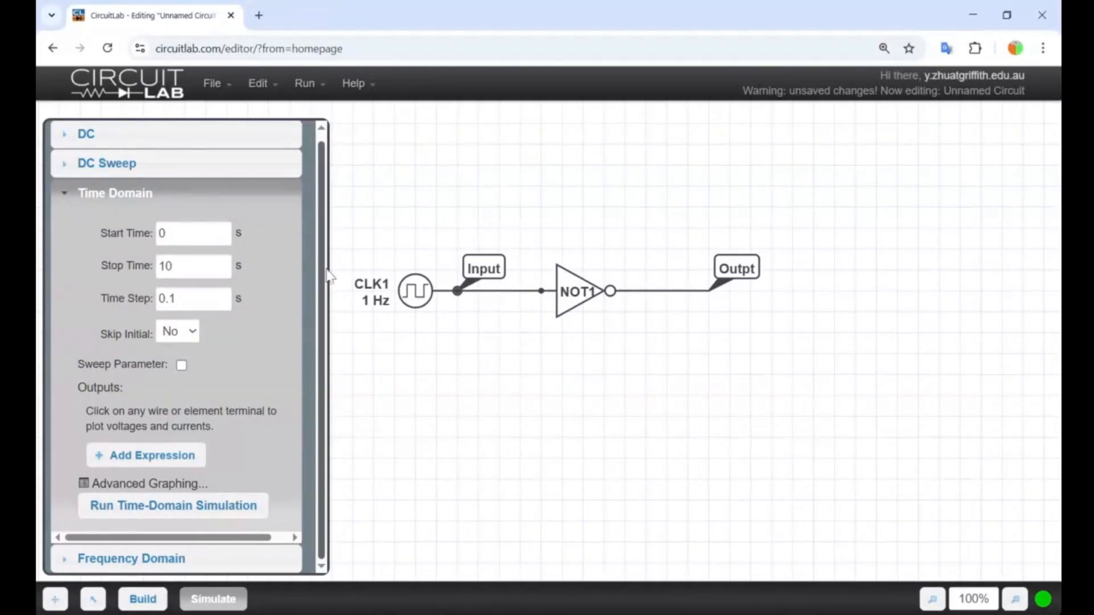
{"action": "left_click", "coordinate": [480, 277]}
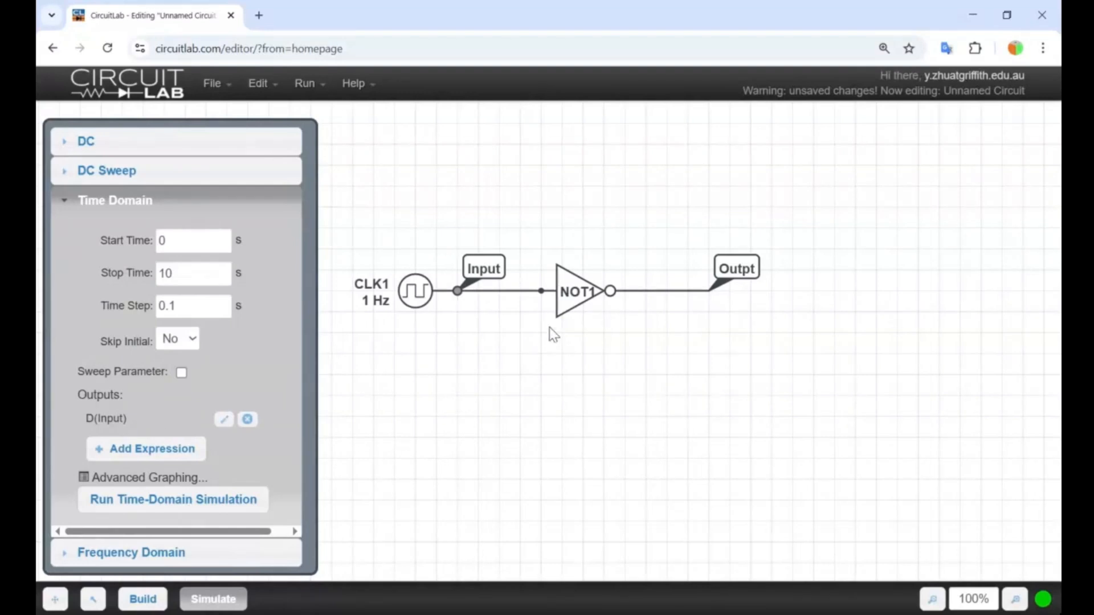
{"action": "left_click", "coordinate": [737, 278]}
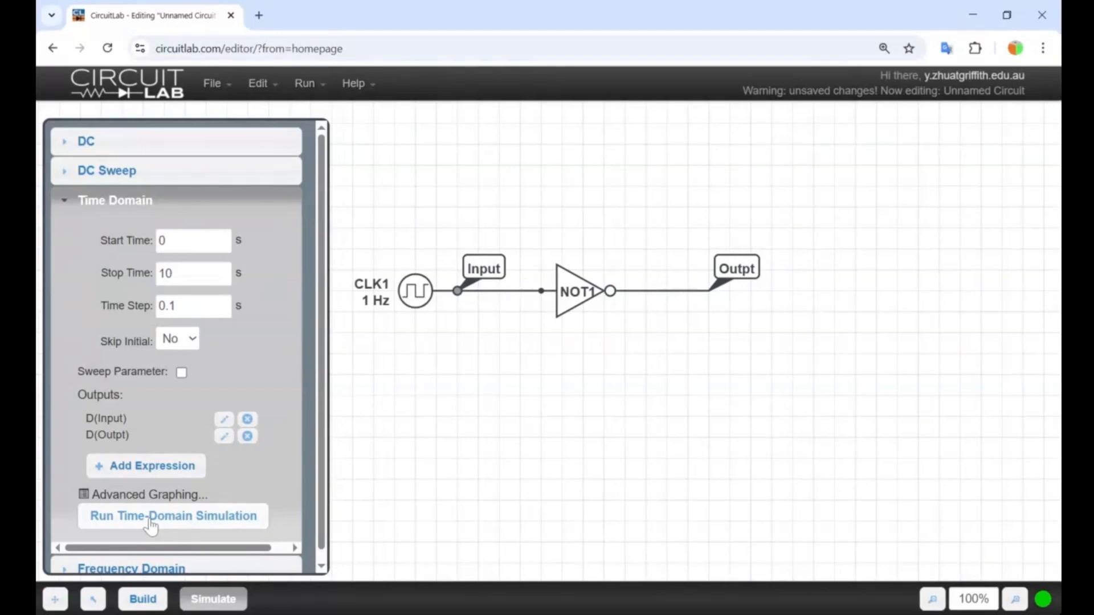
{"action": "left_click", "coordinate": [194, 517]}
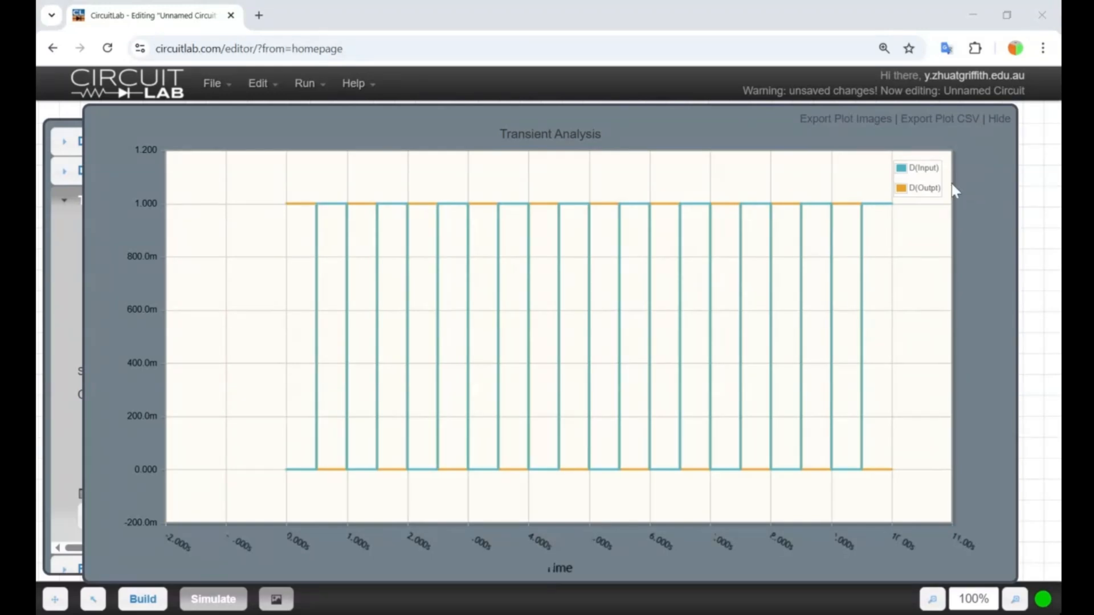
{"action": "left_click", "coordinate": [999, 119]}
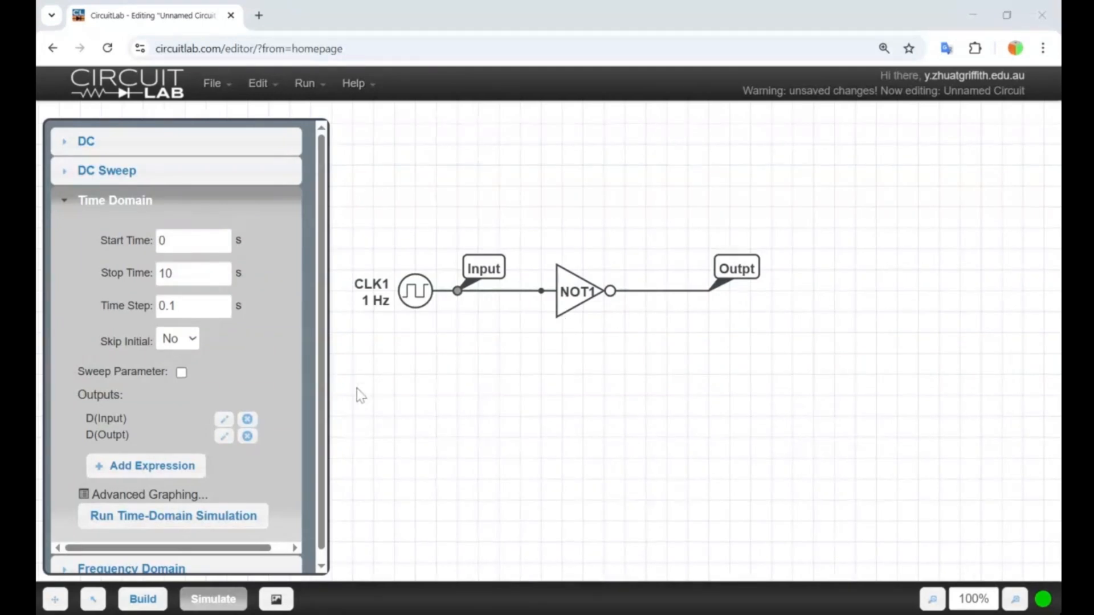
Change the output node's plot expression to D(Outpt)+2 and rerun the time-domain simulation, hiding the plot after viewing it.
{"action": "left_click", "coordinate": [224, 436]}
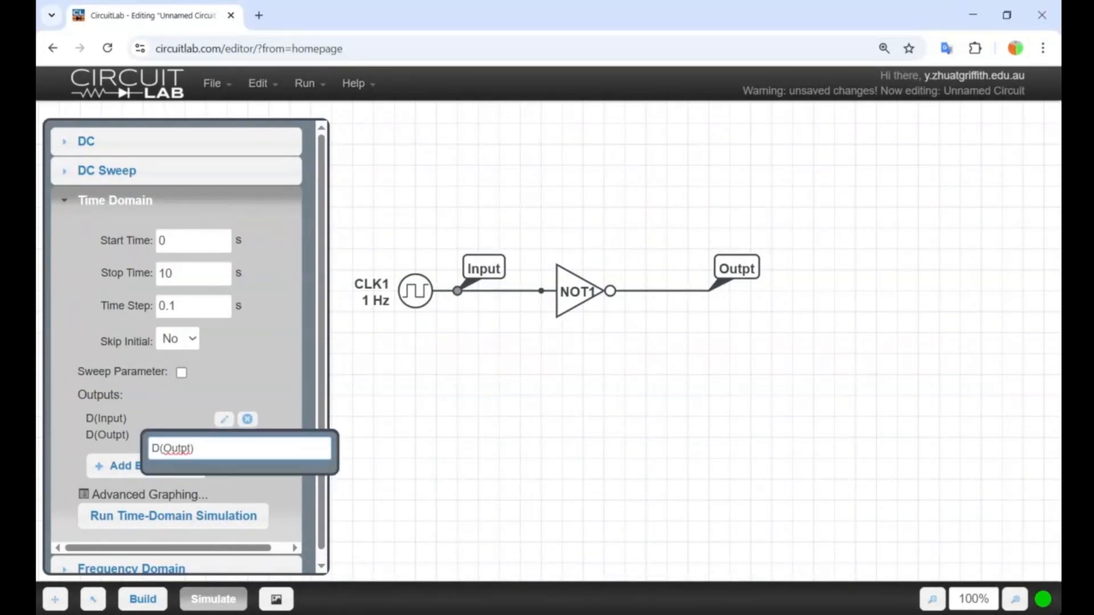
{"action": "type", "text": "+2"}
{"action": "key", "text": "Return"}
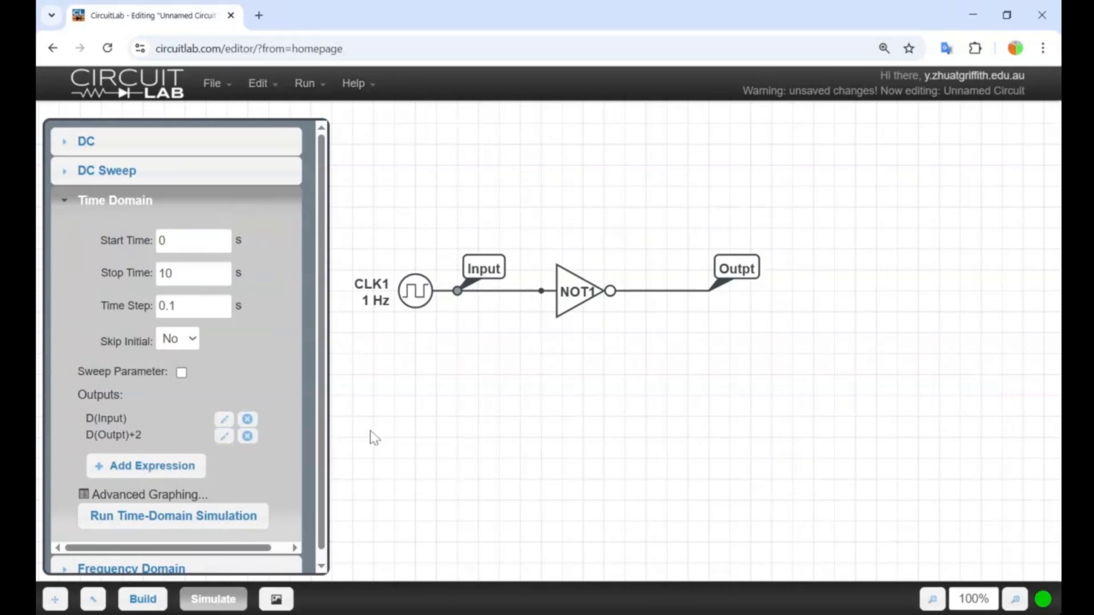
{"action": "left_click", "coordinate": [248, 521]}
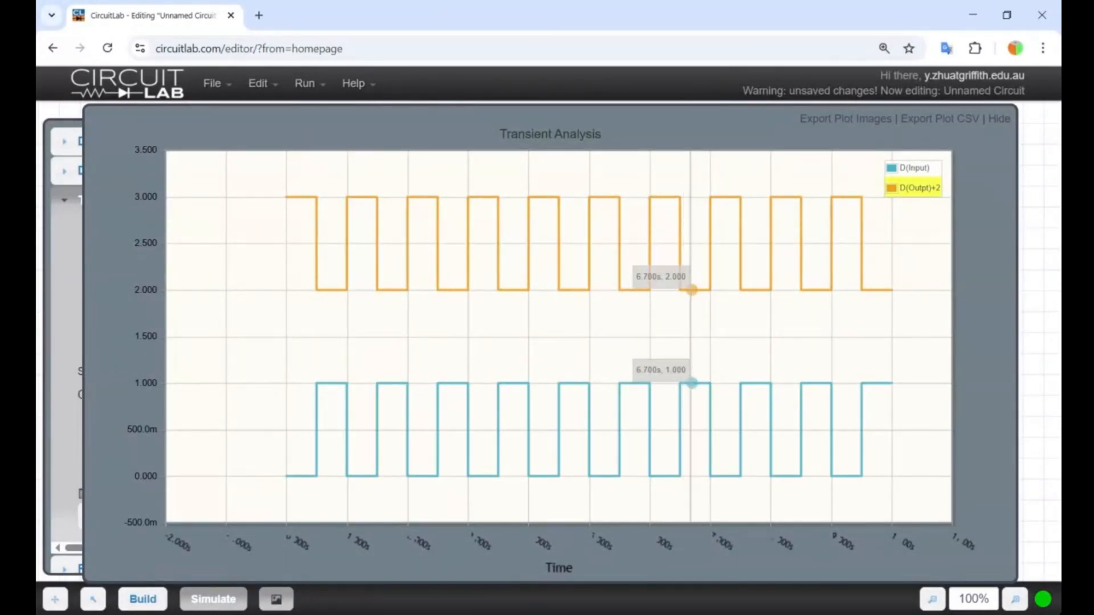
{"action": "left_click", "coordinate": [1000, 119]}
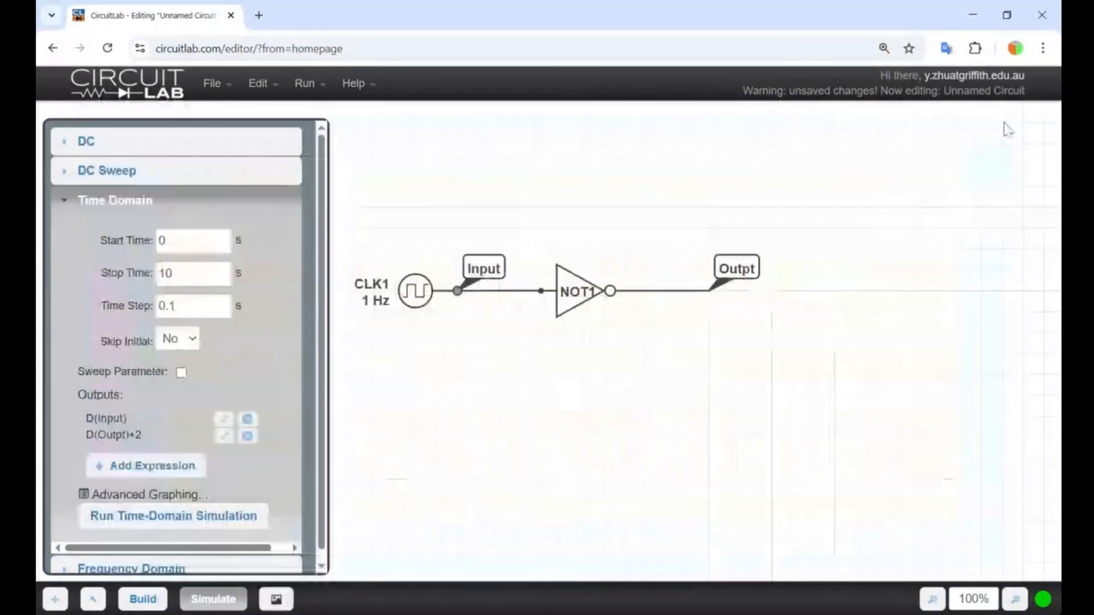